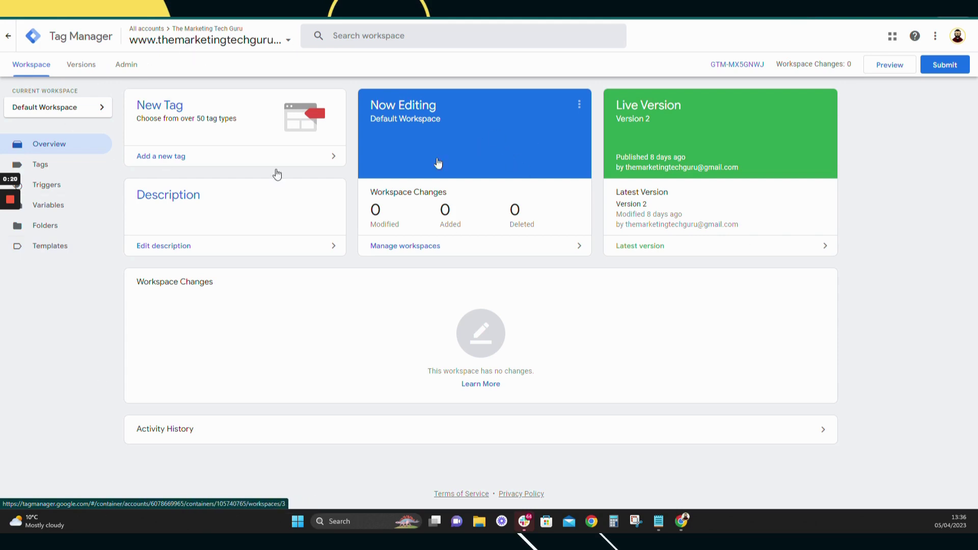
Open the existing GA4 - Config tag from the container's tag list for review and close it again
left_click(49, 169)
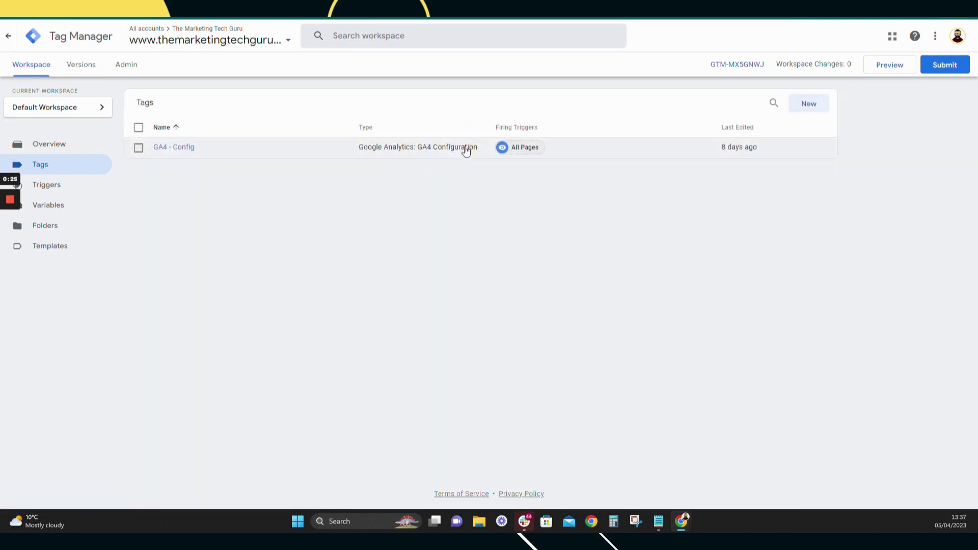
left_click(184, 149)
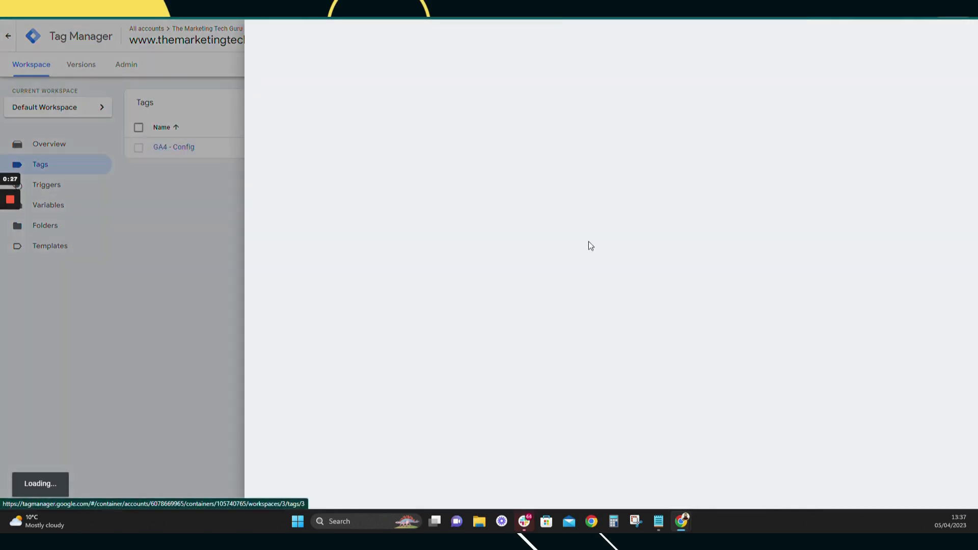
left_click(263, 36)
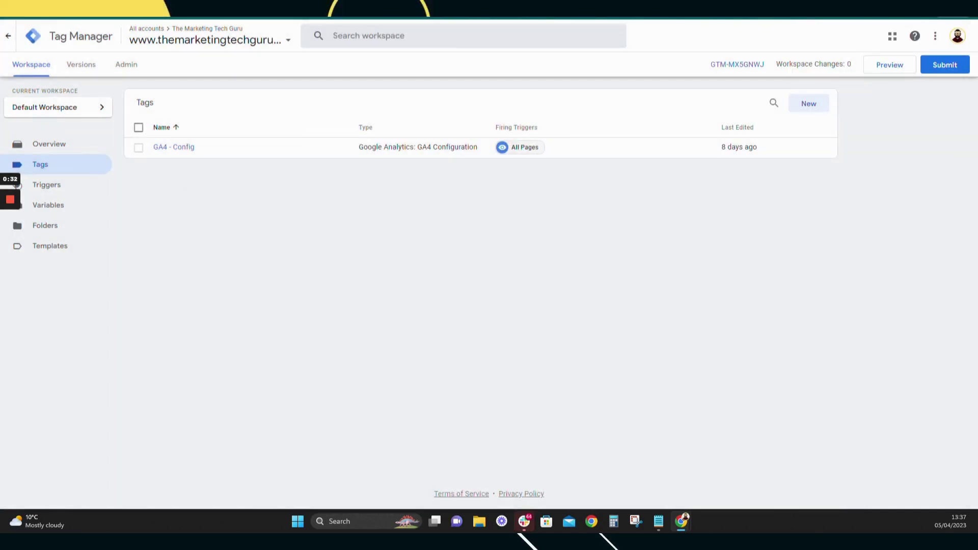
Switch to HighLevel and open the settings of the funnel DEMO of Button Clicks in GA4 to check its tracking code
key("ctrl+Tab")
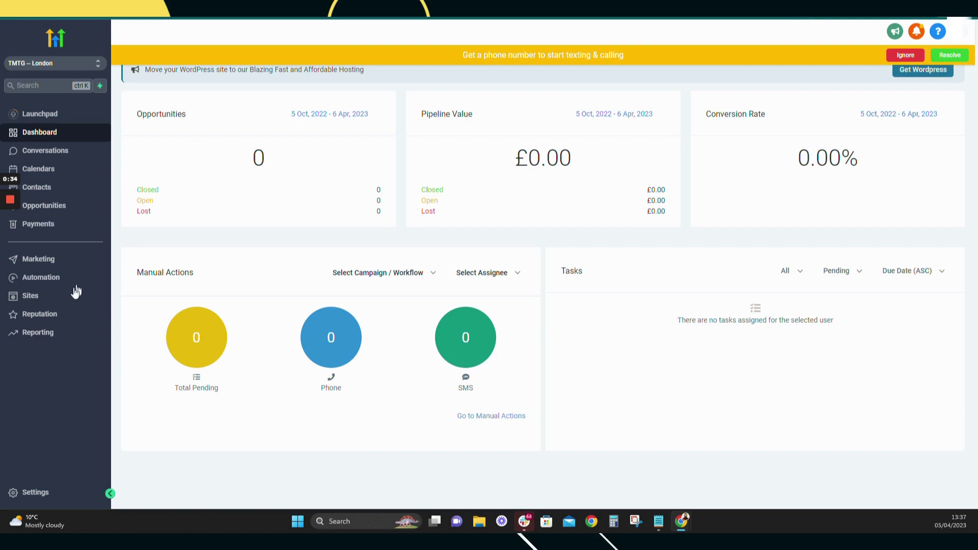
left_click(45, 296)
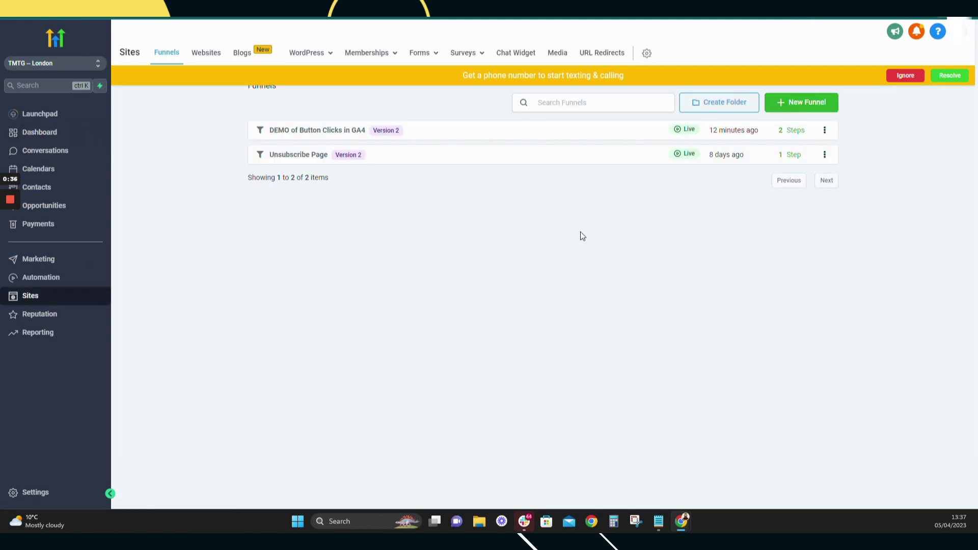
left_click(904, 74)
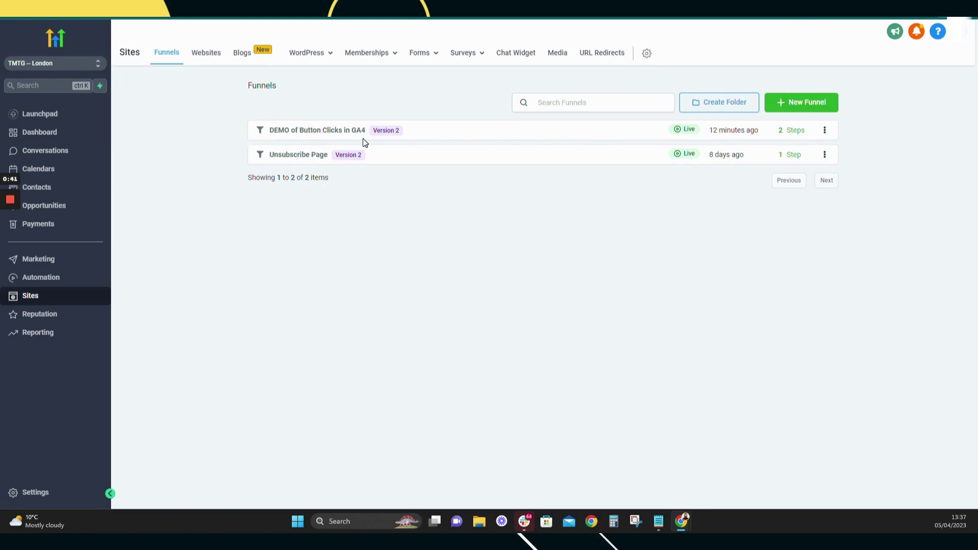
left_click(332, 133)
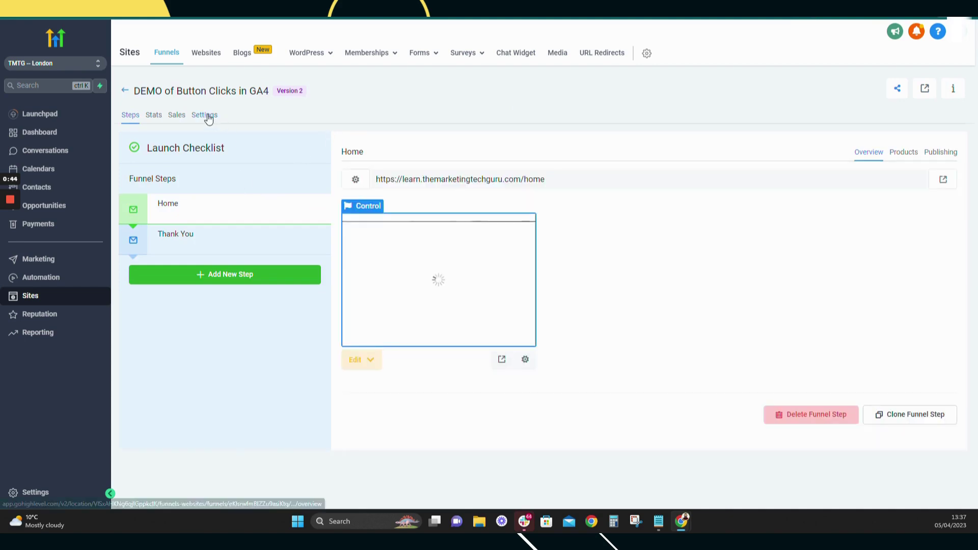
left_click(206, 115)
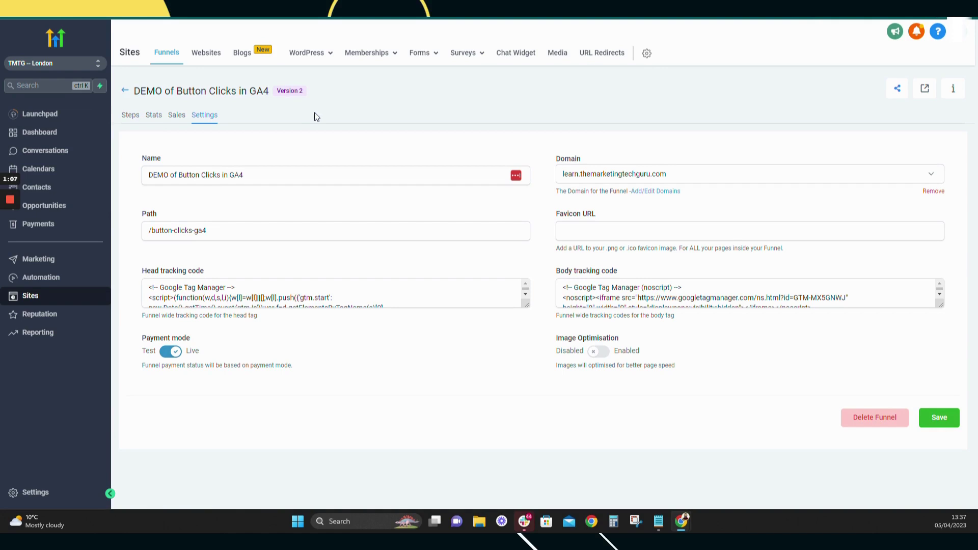
Back in Tag Manager, enable the built-in variables Click Element, Click Classes, Click ID, Click Target, Click URL and Click Text
key("ctrl+Tab")
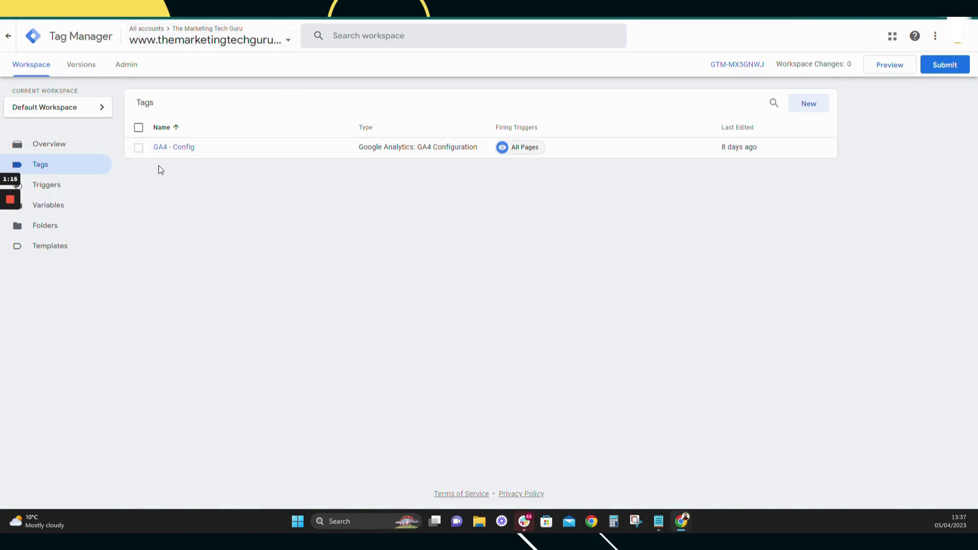
left_click(58, 205)
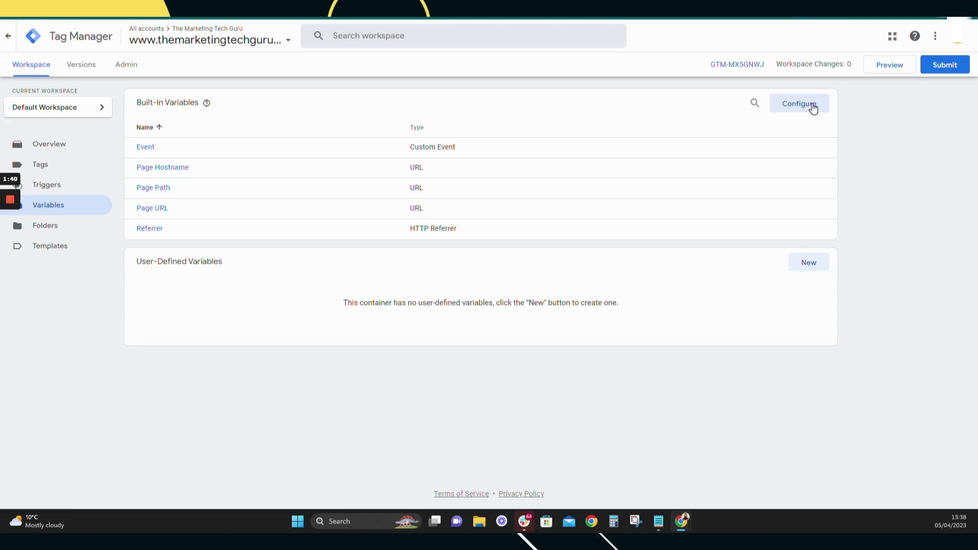
left_click(814, 107)
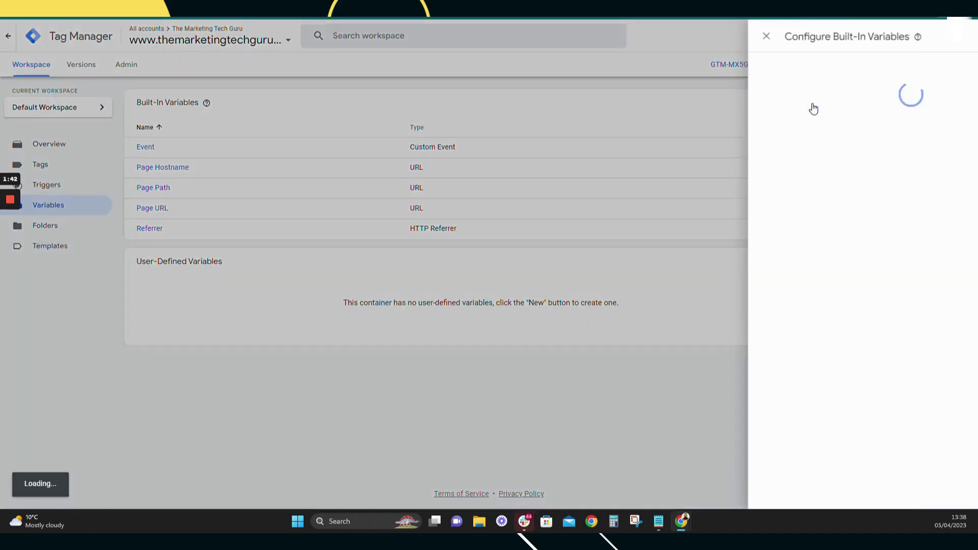
scroll(756, 282, "down", 4)
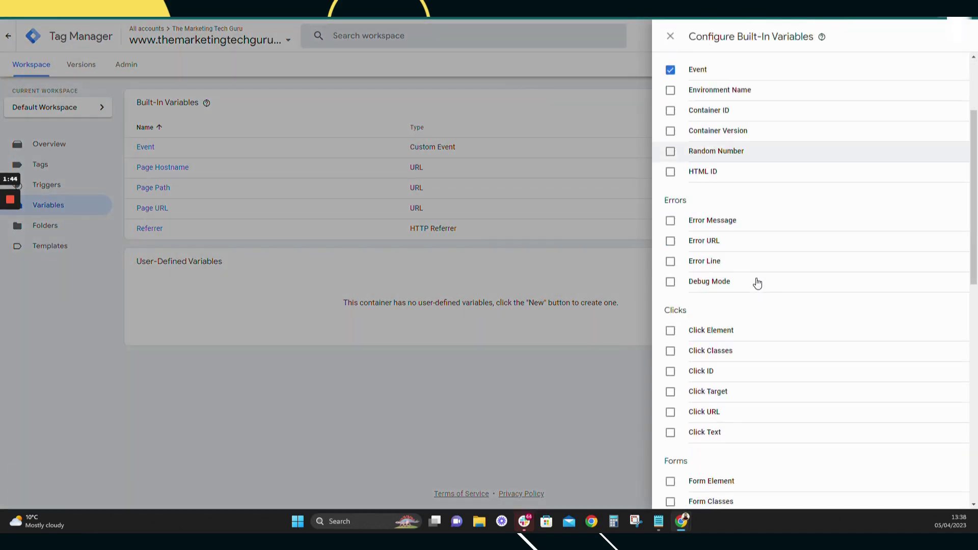
scroll(765, 67, "up", 3)
scroll(735, 212, "down", 5)
left_click(671, 156)
left_click(671, 176)
left_click(670, 196)
left_click(670, 216)
left_click(670, 237)
left_click(670, 257)
scroll(872, 289, "down", 8)
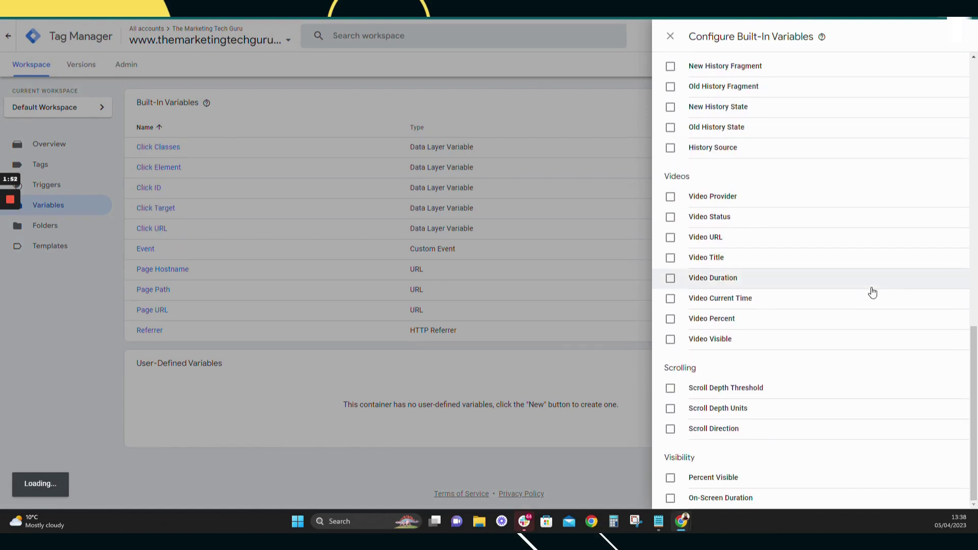
scroll(867, 275, "up", 14)
left_click(669, 36)
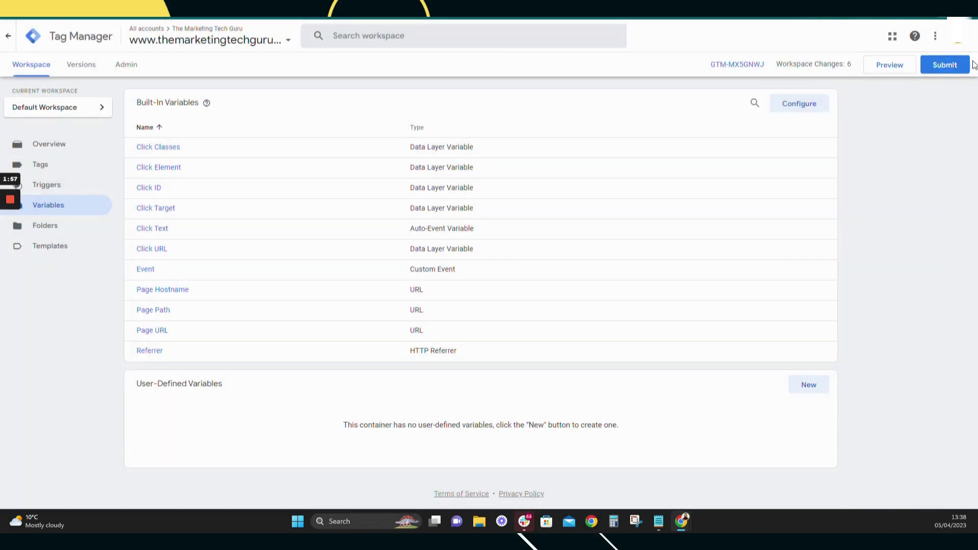
Submit and publish the click variable changes without a version name or description, and close the version summary
left_click(932, 67)
left_click(937, 34)
left_click(623, 333)
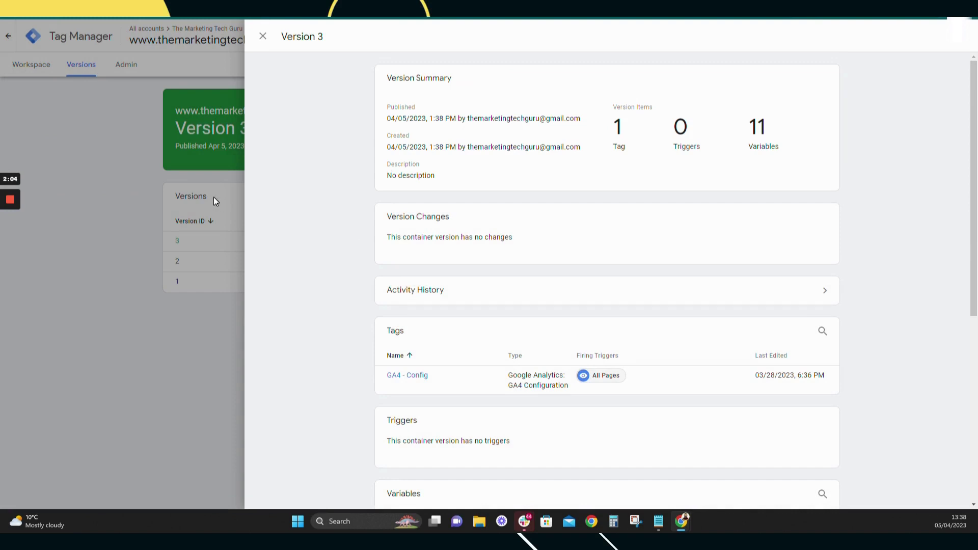
left_click(263, 36)
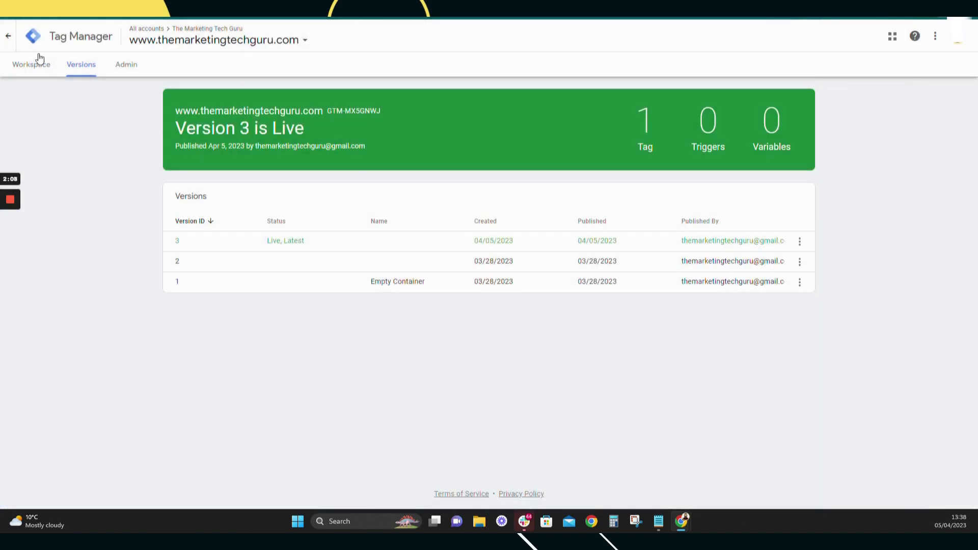
Start a new tag in the workspace and create a new trigger for it named All Clicks
left_click(28, 66)
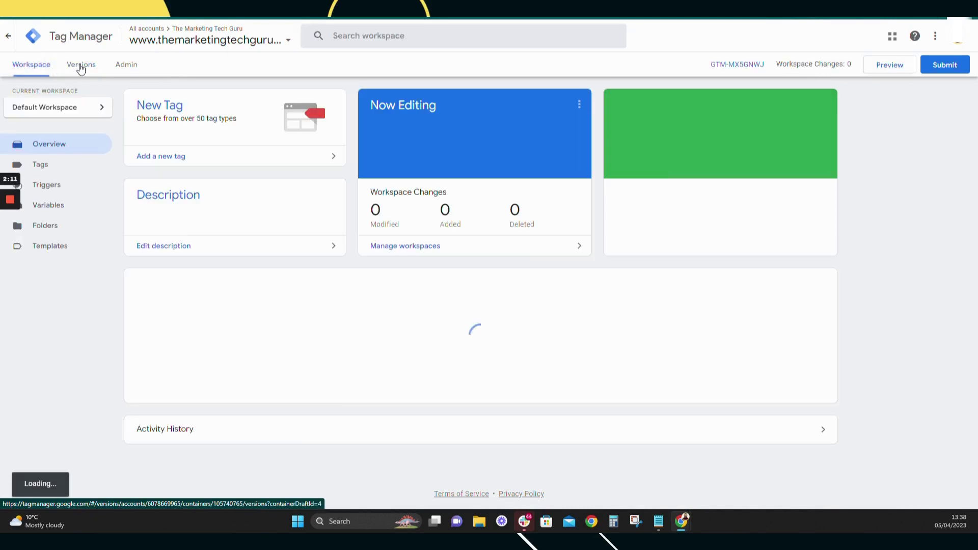
left_click(58, 169)
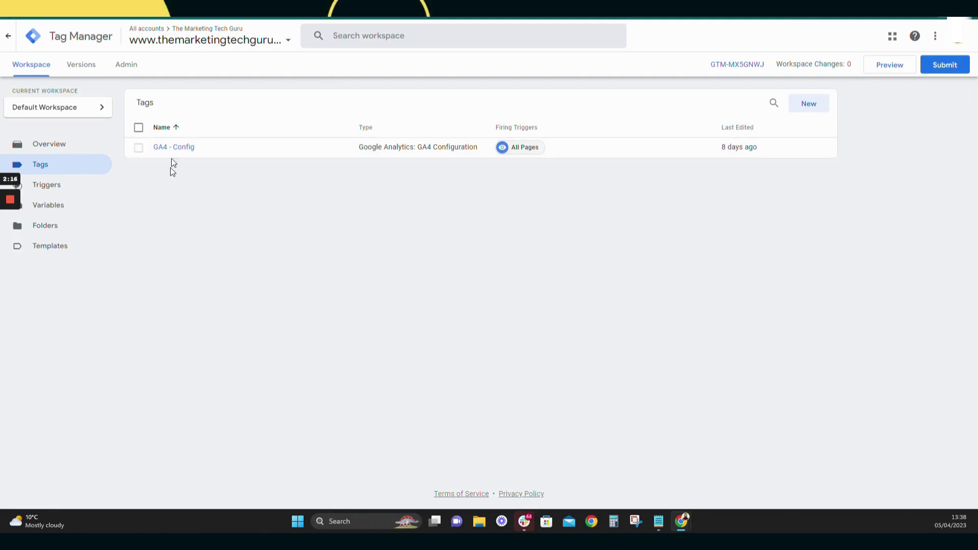
left_click(815, 107)
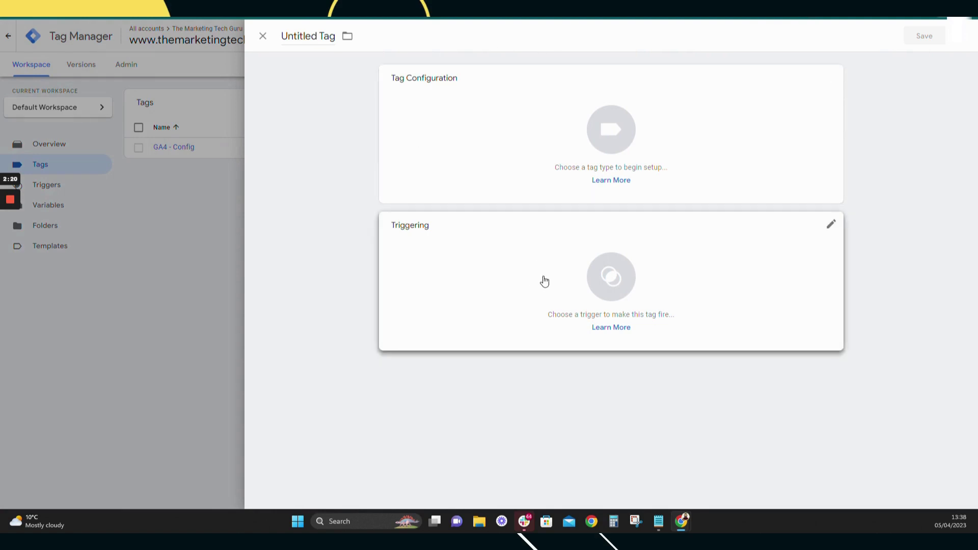
mouse_move(6, 218)
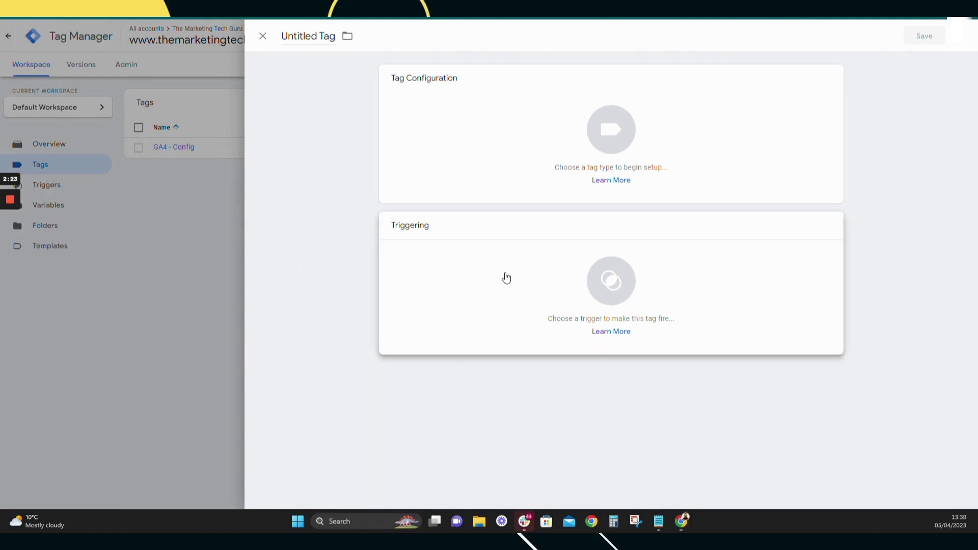
left_click(467, 294)
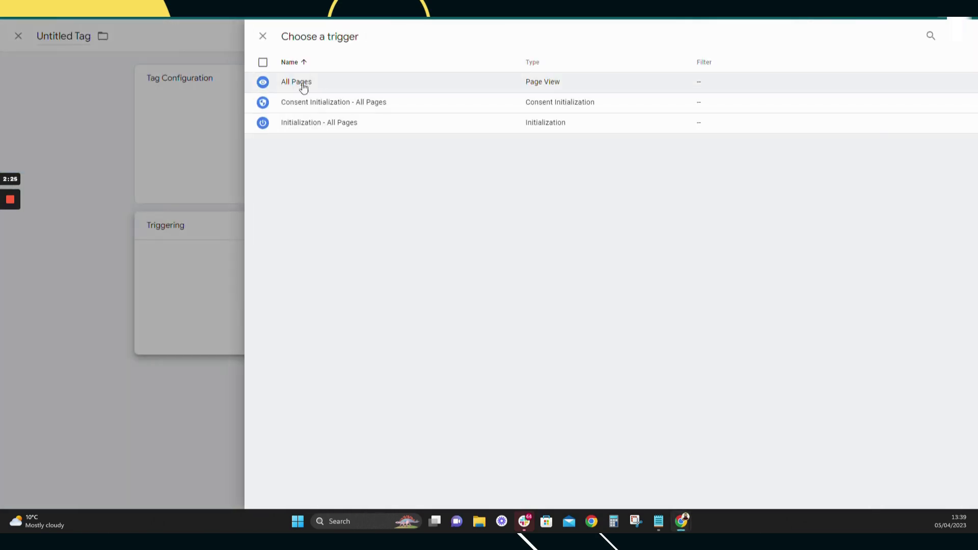
left_click(954, 36)
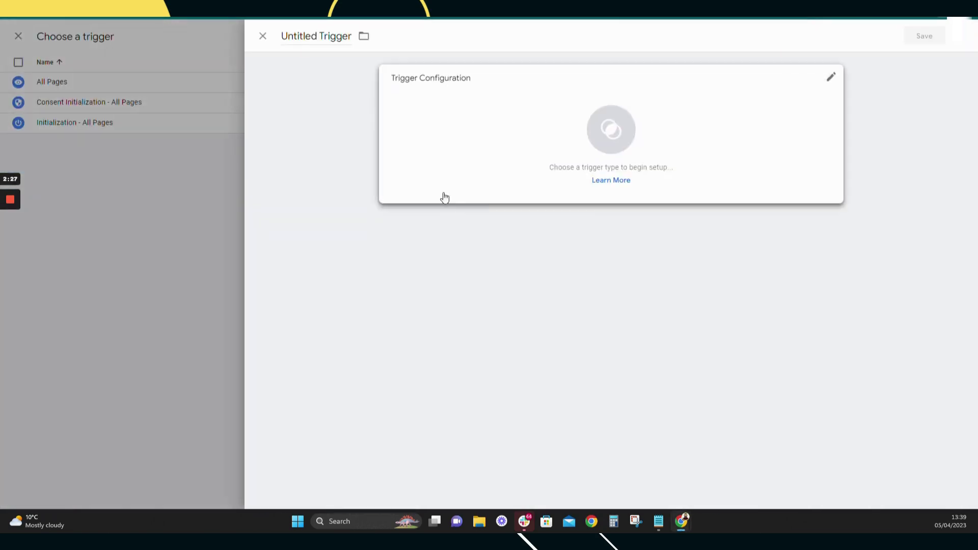
left_click(317, 36)
key("ctrl+a")
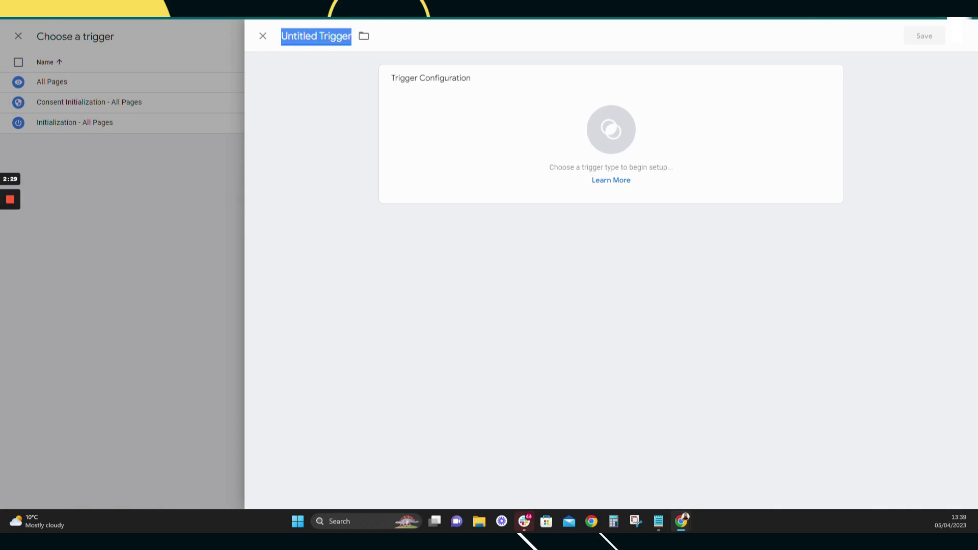
type("All")
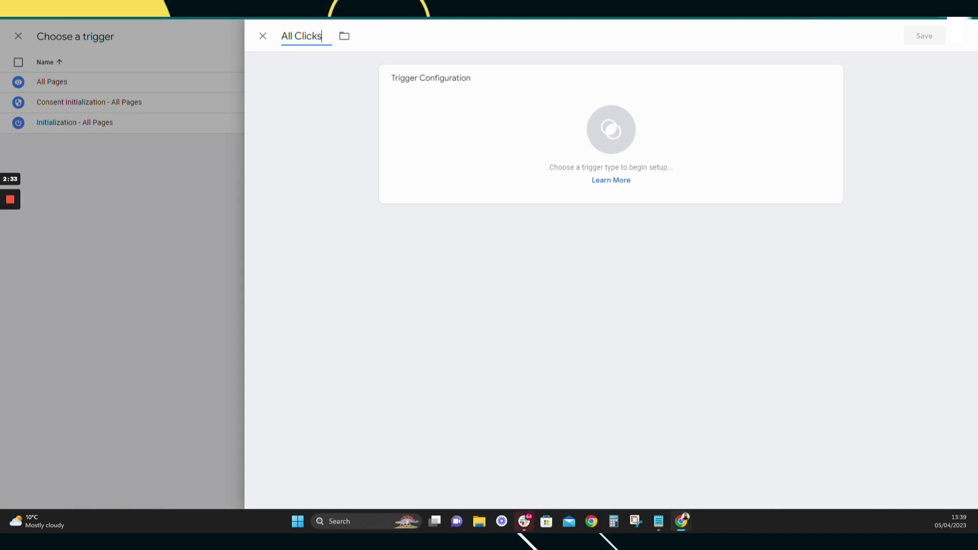
type(" Clicks")
Set the trigger type to Click - All Elements, firing on All Clicks, and save the trigger
left_click(497, 123)
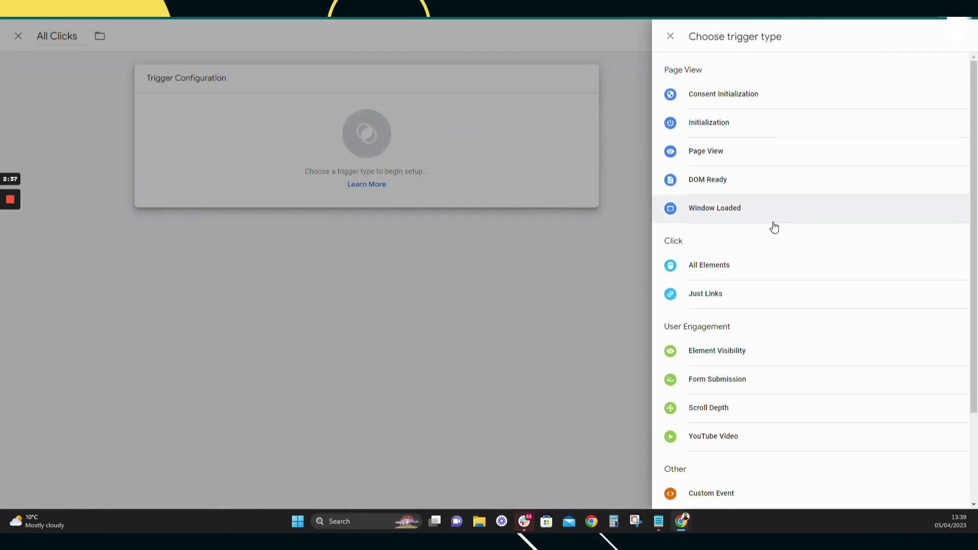
scroll(771, 225, "down", 2)
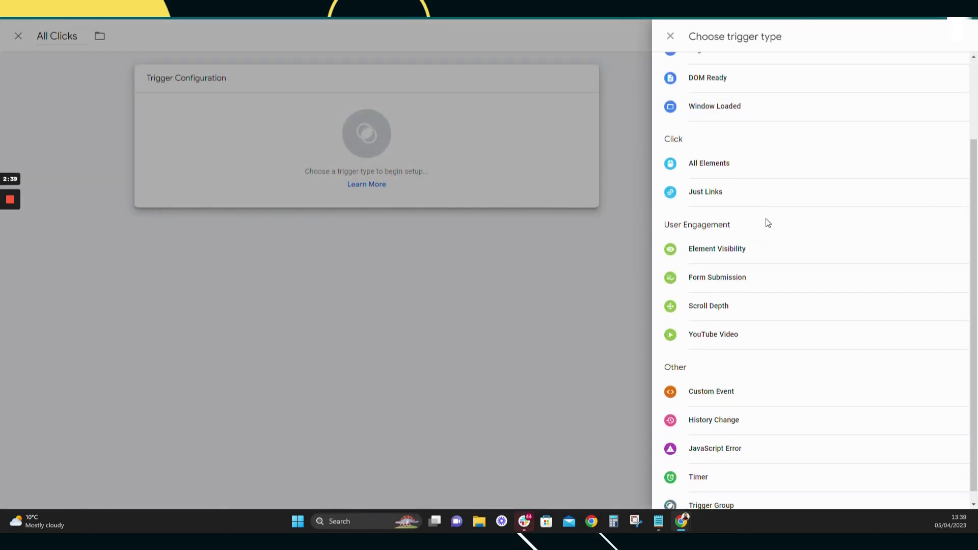
left_click(702, 164)
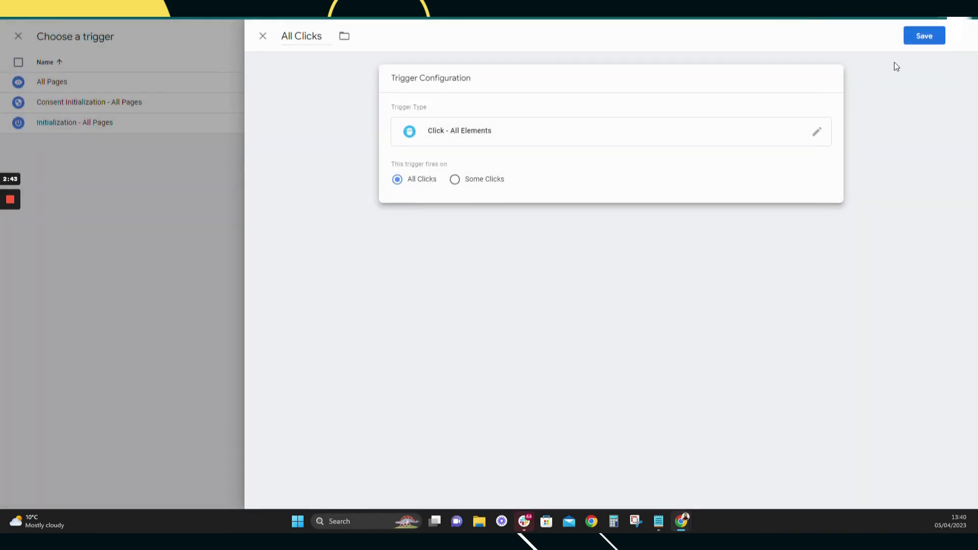
left_click(923, 36)
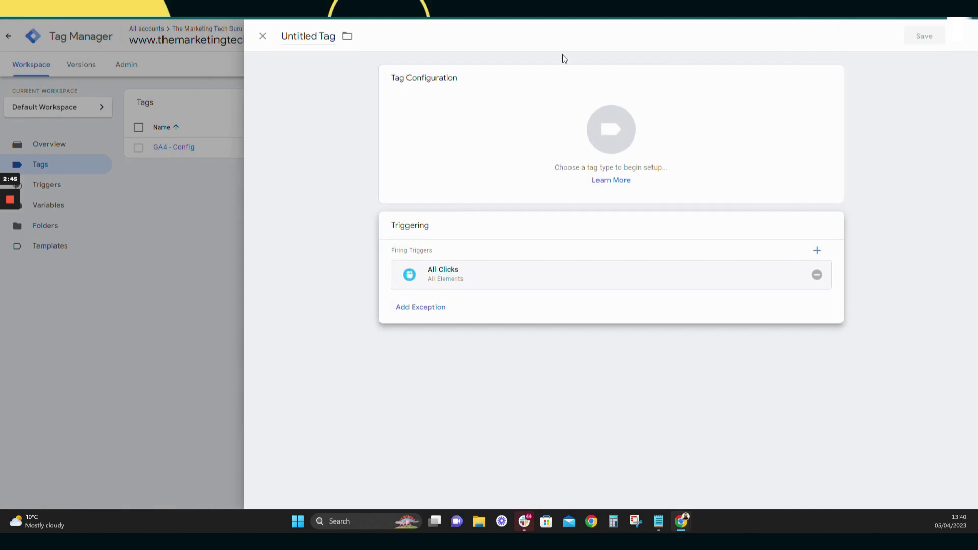
Discard the unsaved untitled tag and view the workspace's triggers, including the blank form for a new one
left_click(263, 36)
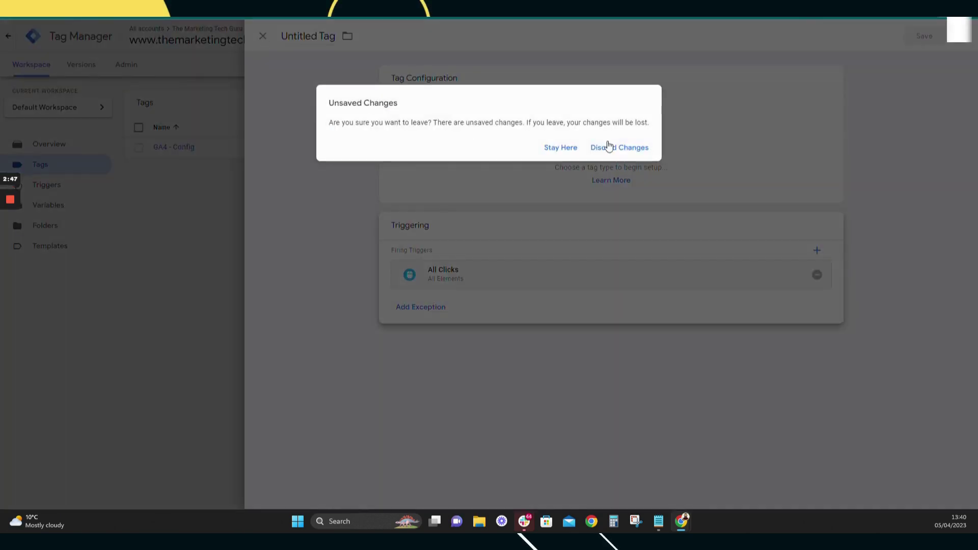
left_click(616, 147)
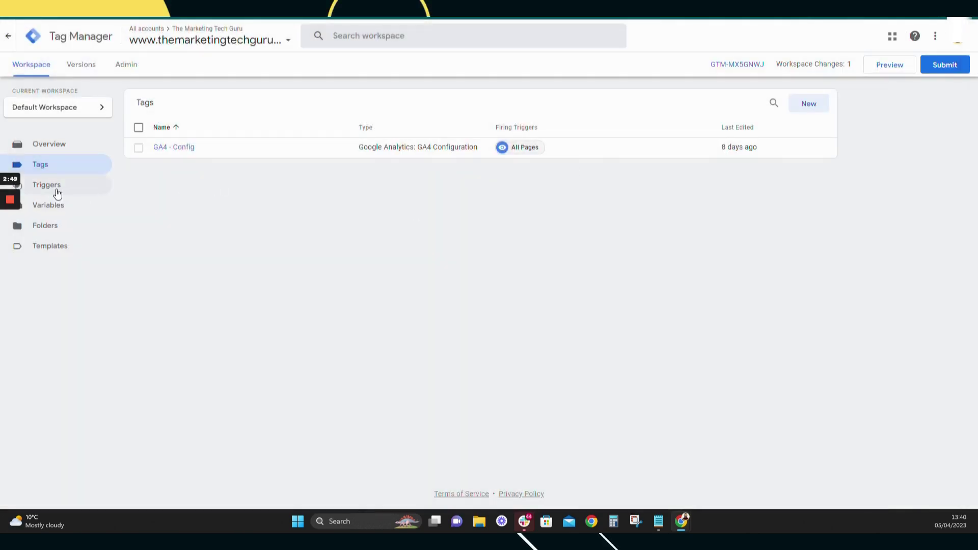
left_click(57, 187)
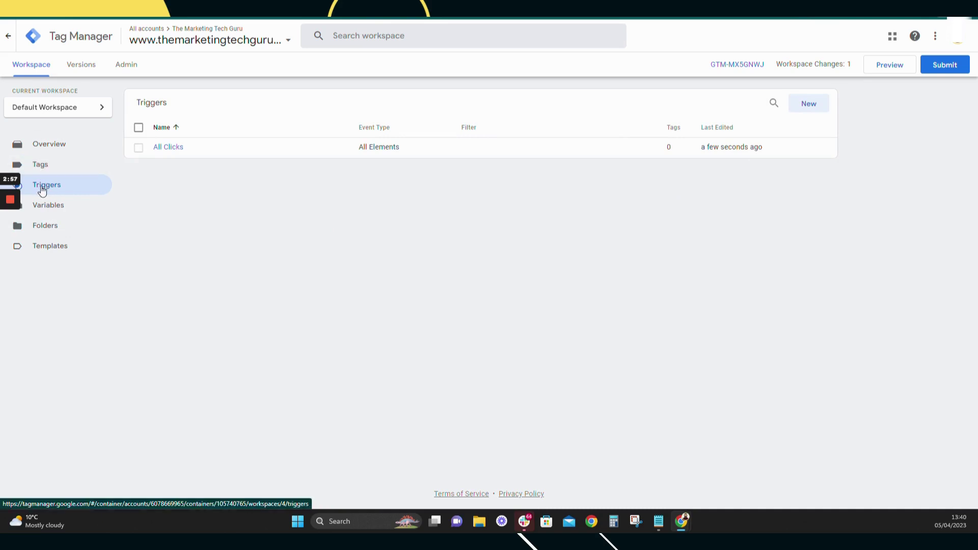
left_click(809, 107)
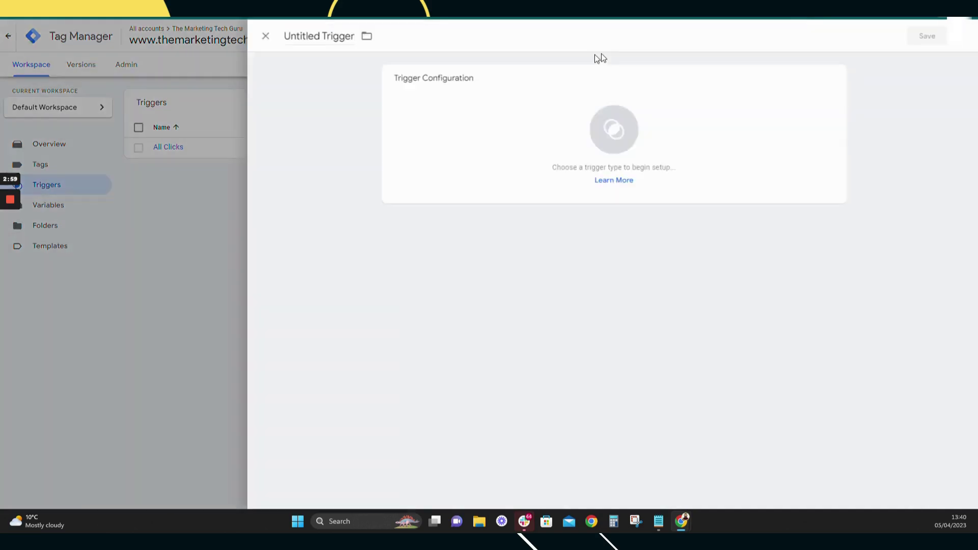
left_click(264, 36)
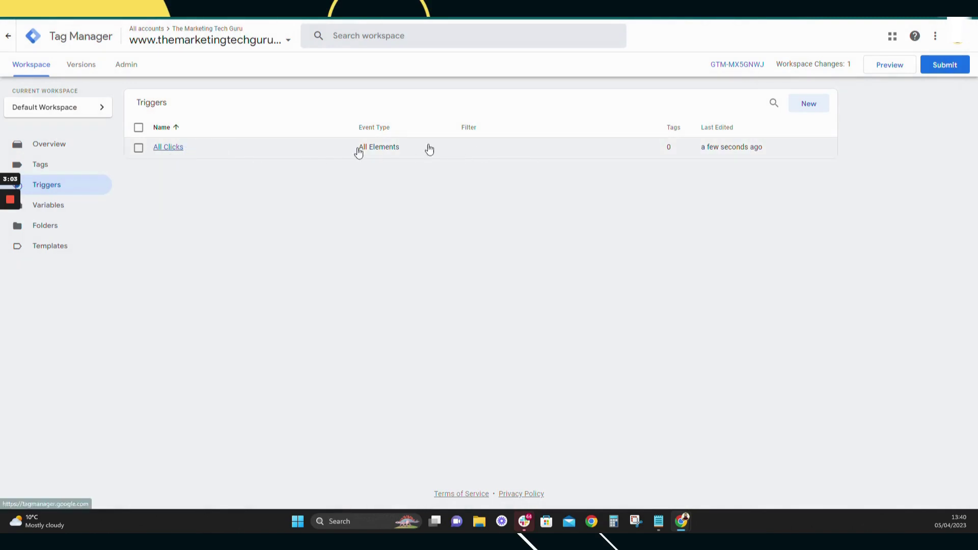
Submit and publish the added All Clicks trigger to the Live environment without a version name or description
left_click(936, 70)
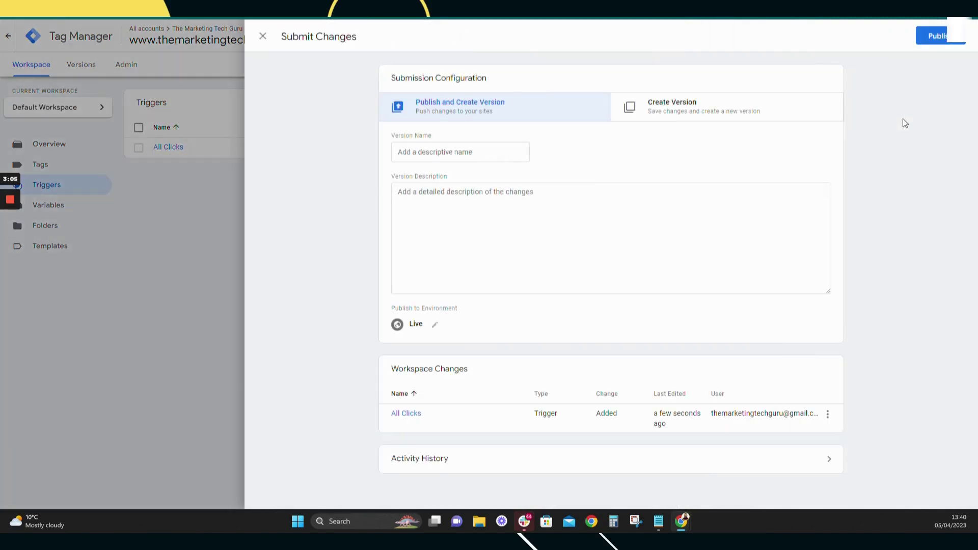
left_click(923, 39)
left_click(623, 332)
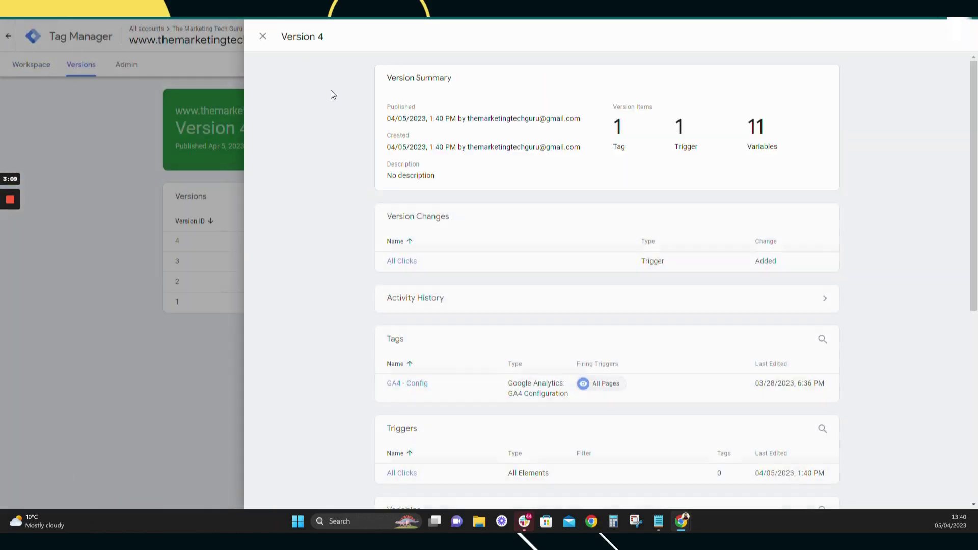
left_click(263, 37)
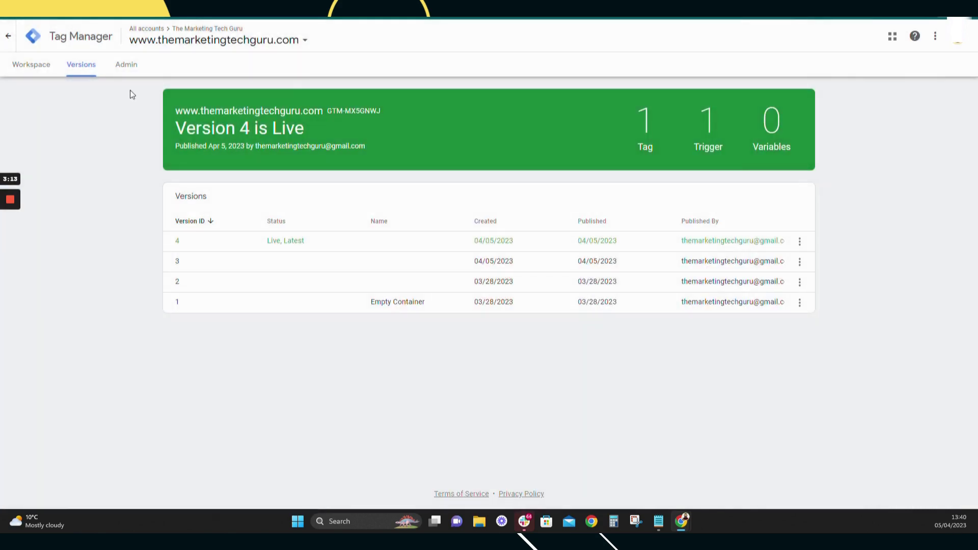
left_click(31, 64)
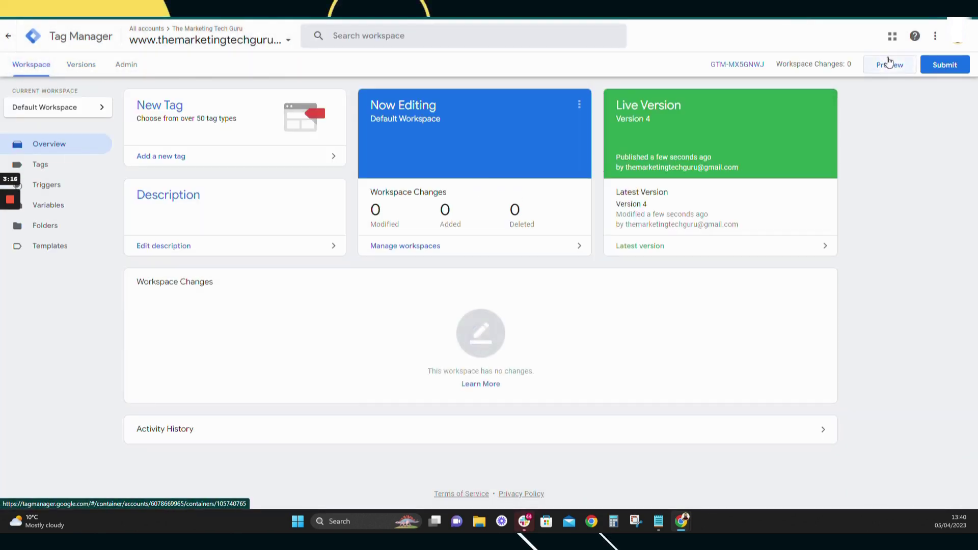
left_click(889, 66)
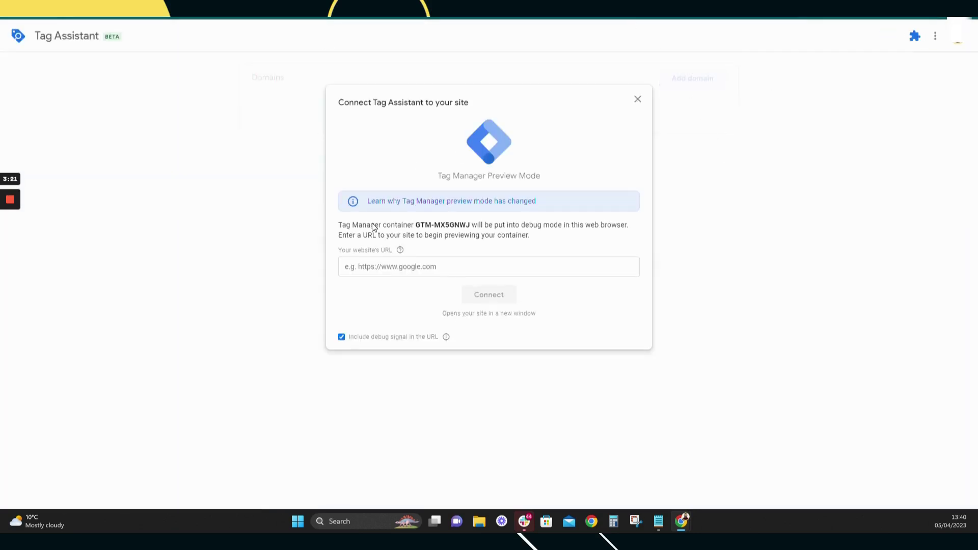
left_click(392, 266)
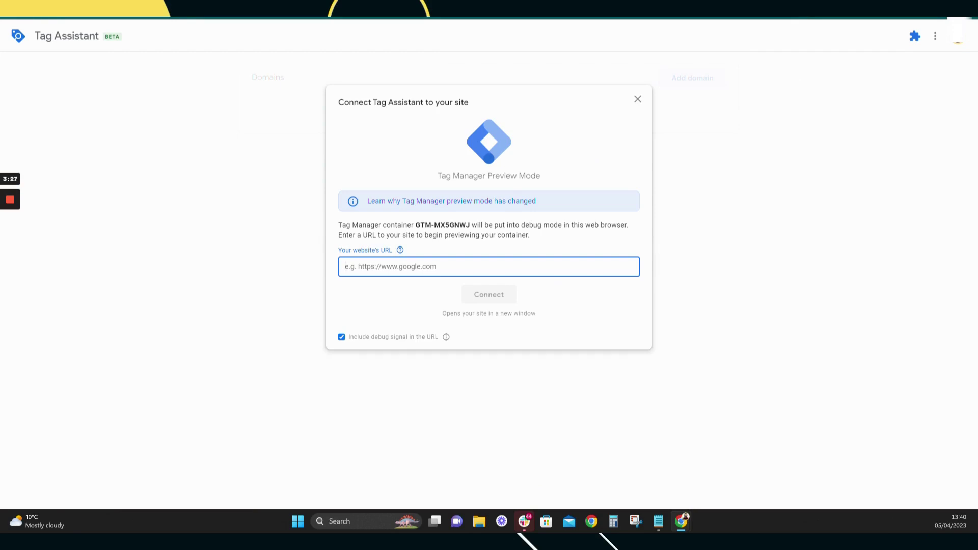
type("le")
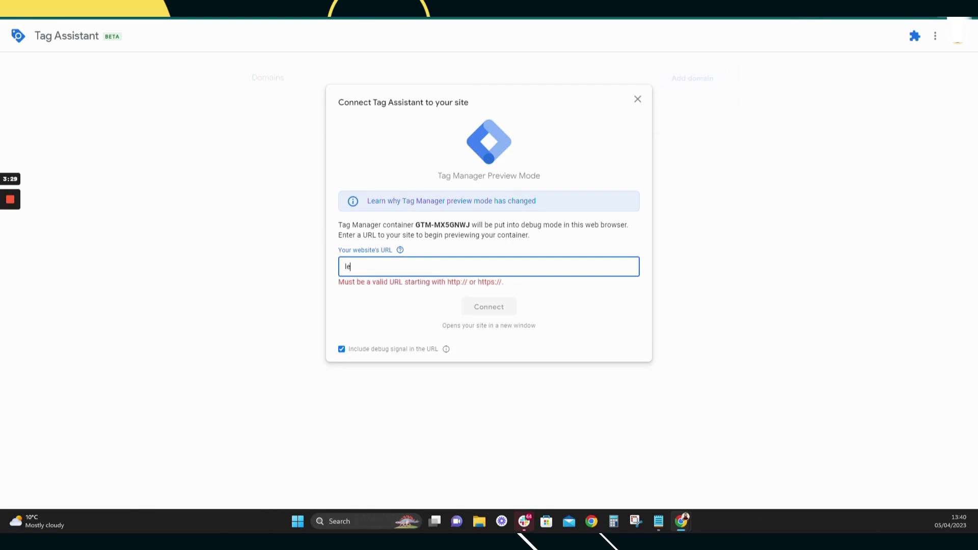
type("arn.themarketingtechguru.com/hom")
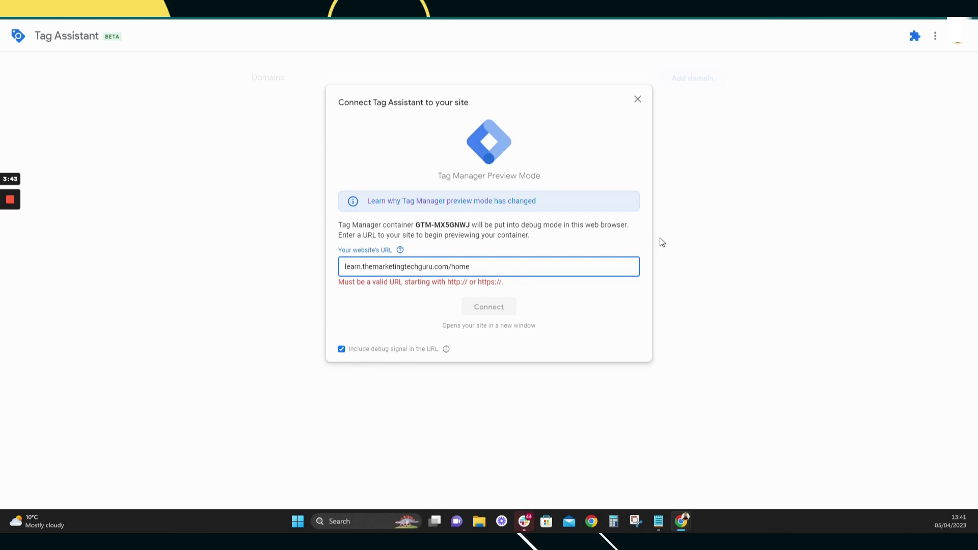
type("e")
left_click(345, 266)
type("https://")
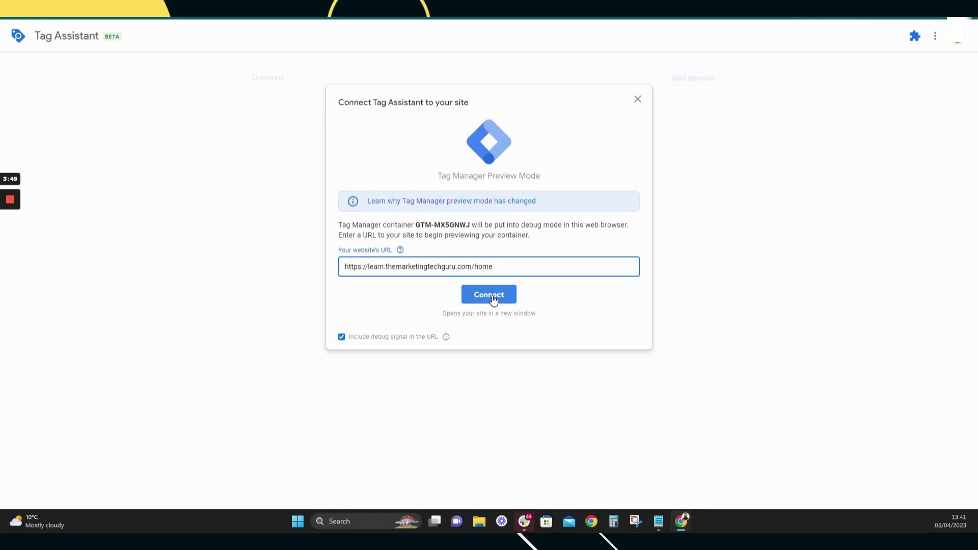
left_click(490, 295)
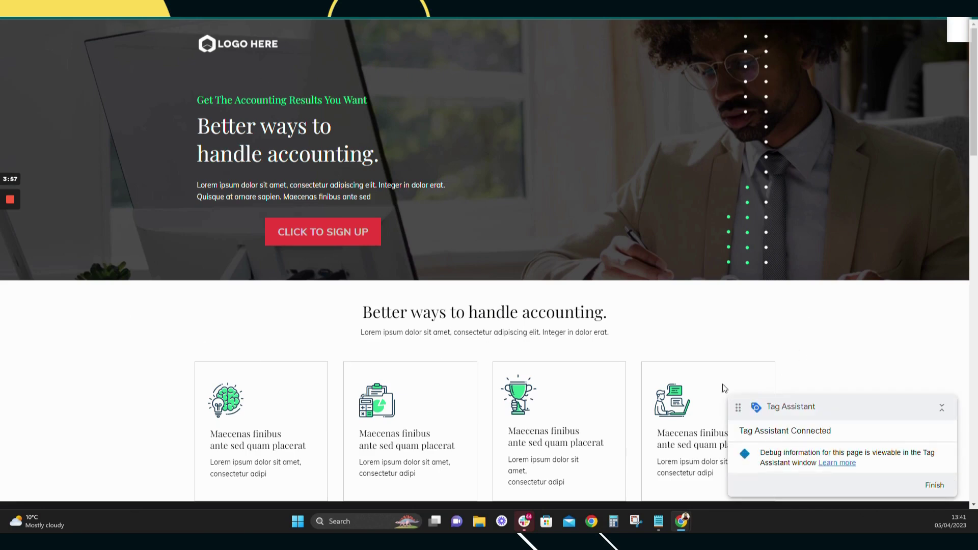
Continue past Tag Assistant's connection dialog and return to the connected funnel page
key("alt+Tab")
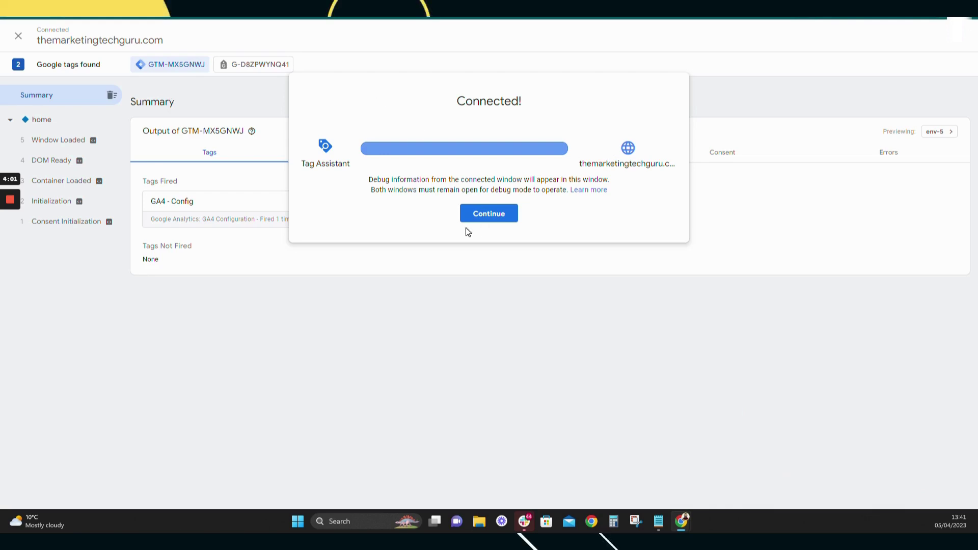
left_click(500, 220)
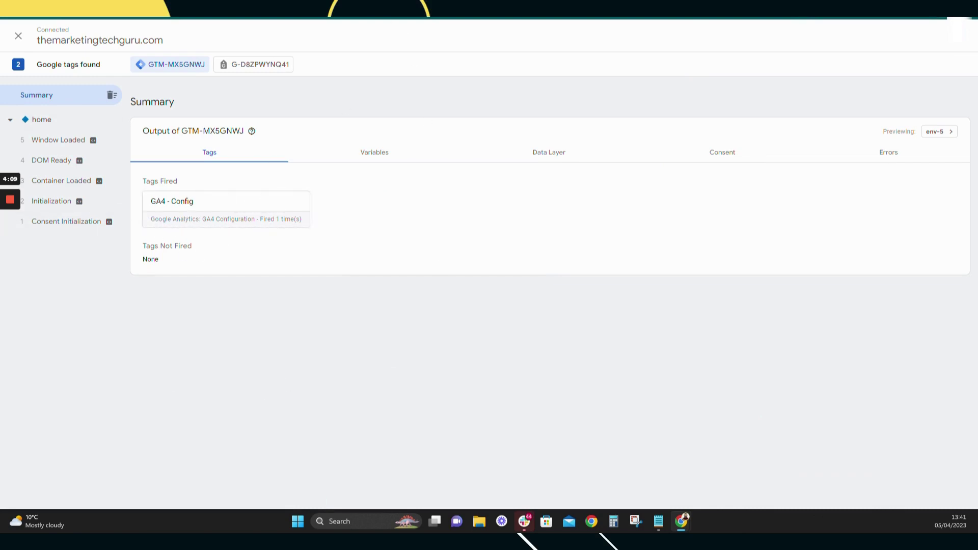
key("alt+Tab")
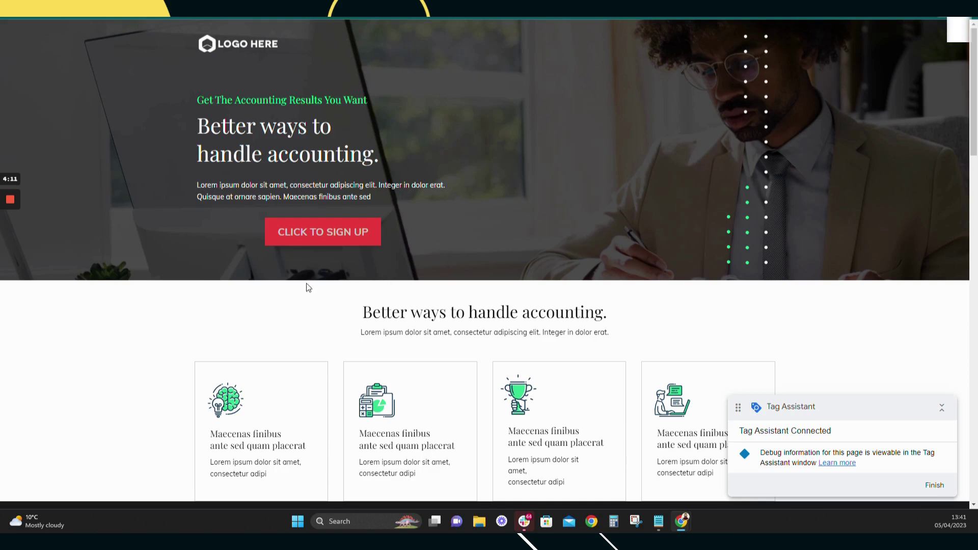
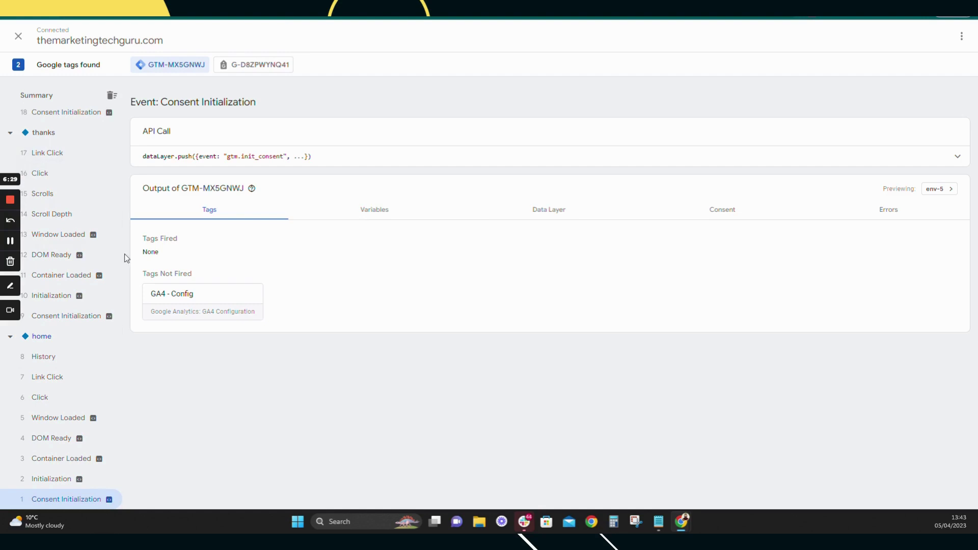
Examine the variables of the Link Click events on the home and thanks pages in Tag Assistant, especially Click Text
left_click(48, 380)
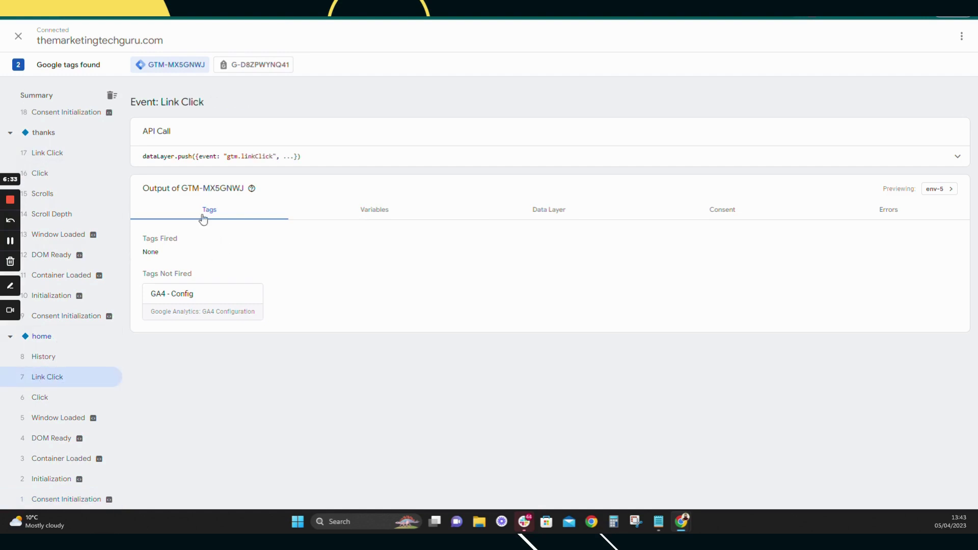
left_click(368, 213)
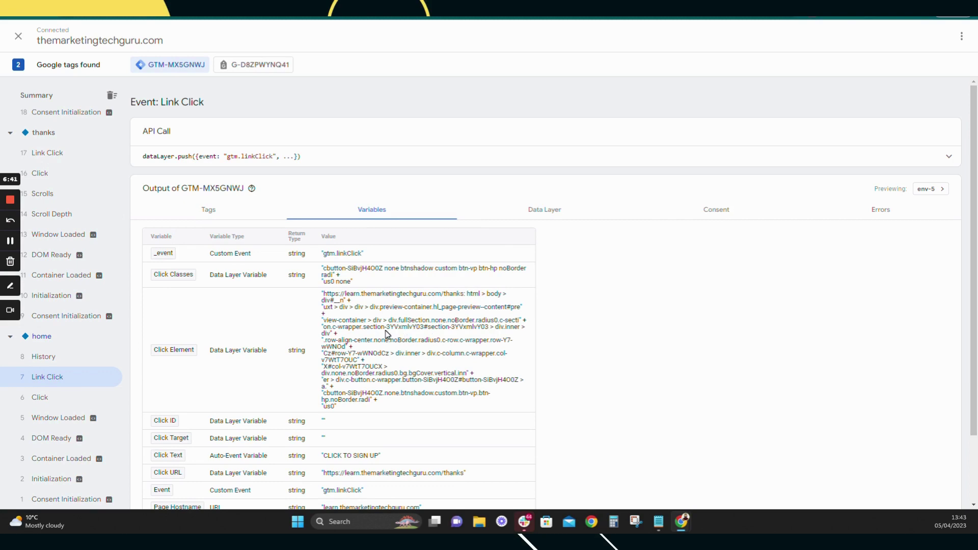
scroll(387, 335, "down", 2)
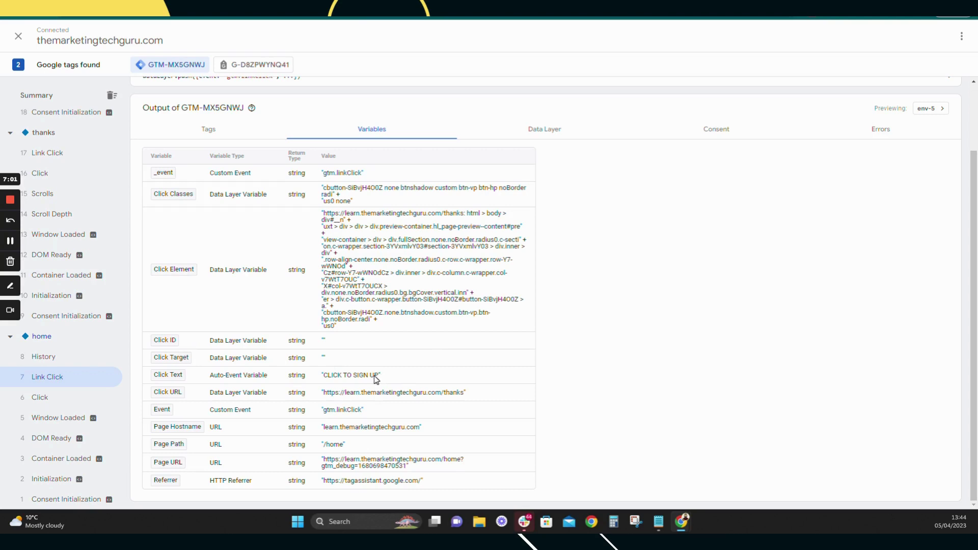
left_click(52, 155)
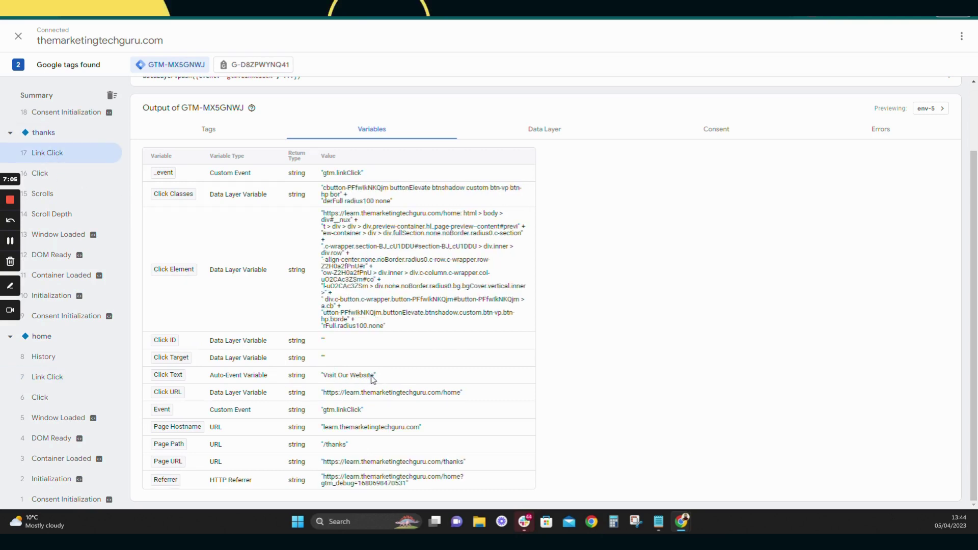
left_click_drag(373, 376, 328, 384)
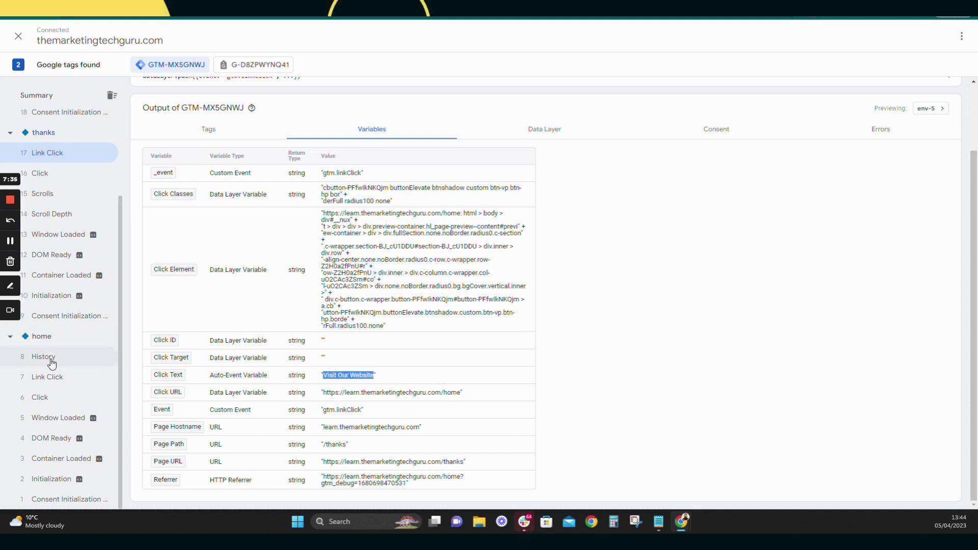
left_click(47, 377)
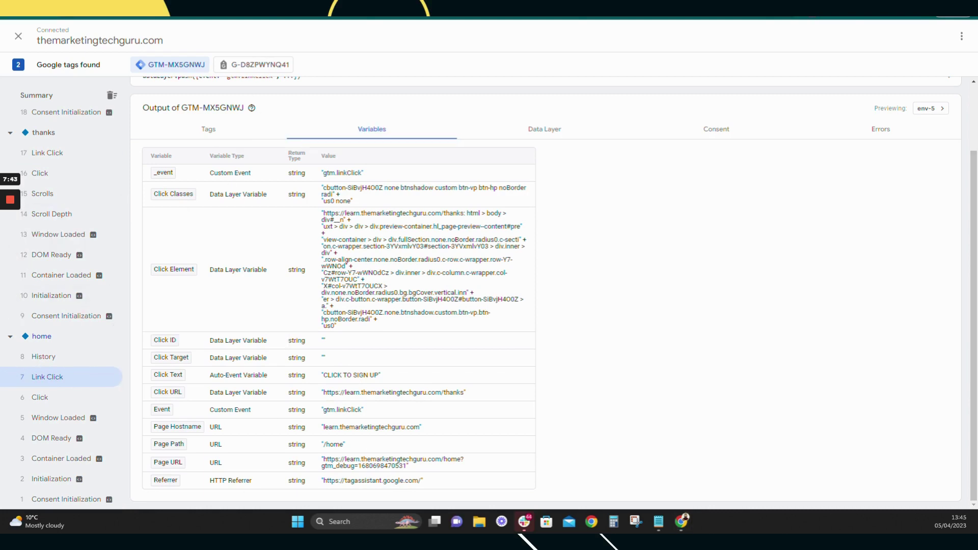
Switch to Tag Manager and delete the All Clicks trigger from the workspace
key("ctrl+Tab")
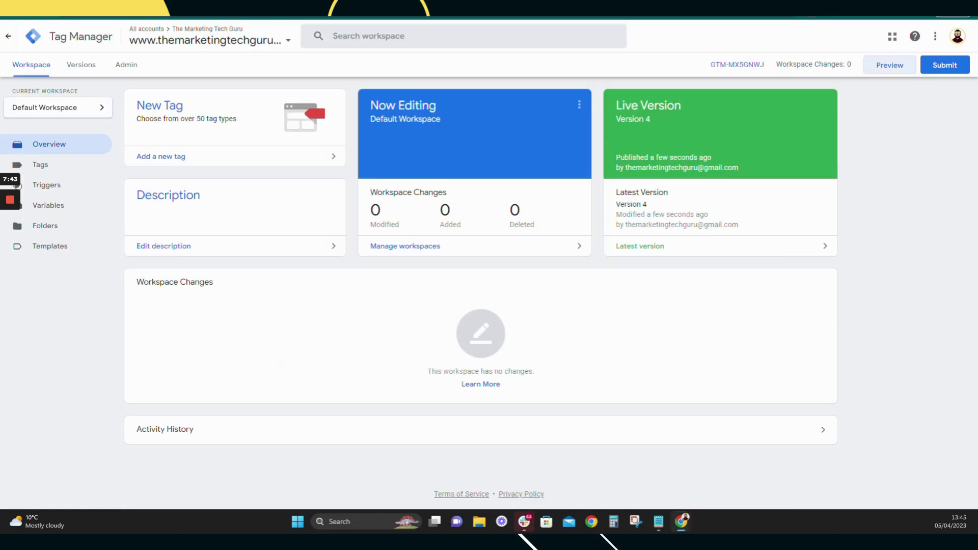
left_click(51, 186)
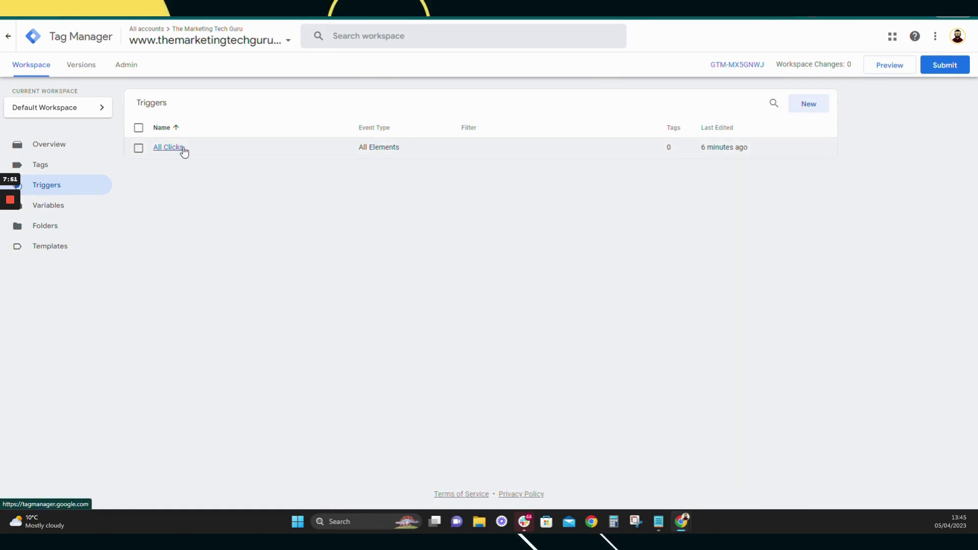
left_click(138, 149)
left_click(818, 103)
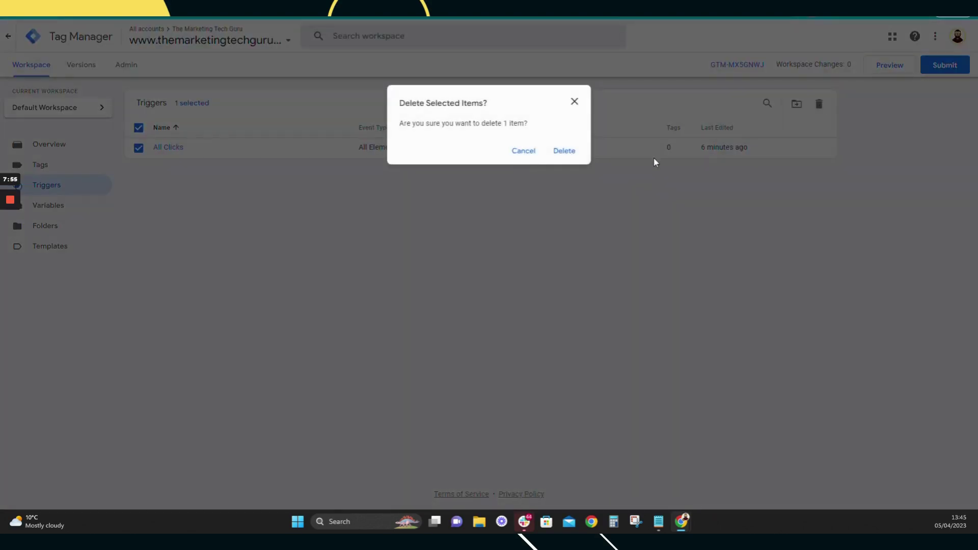
left_click(563, 151)
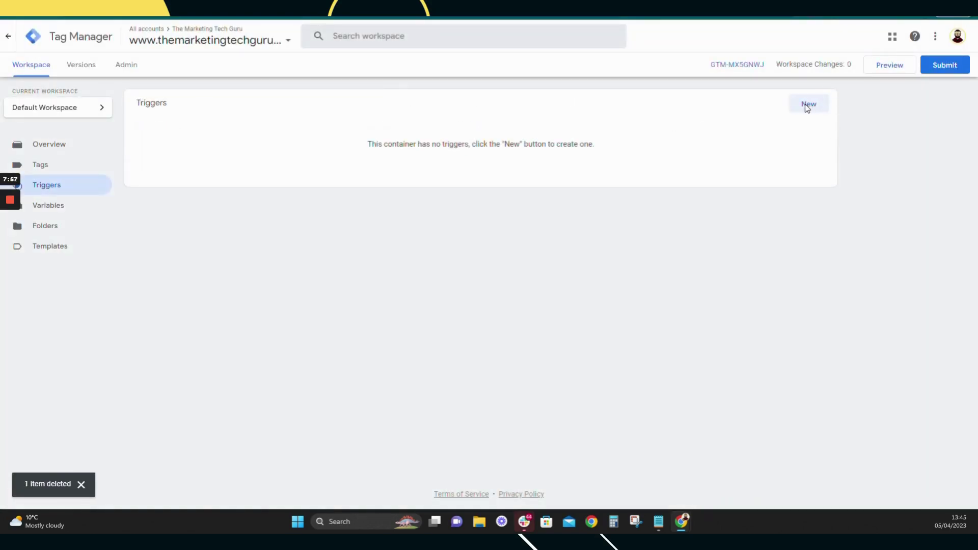
Create a new trigger of type Click - All Elements that fires on Some Clicks
left_click(808, 104)
left_click(428, 103)
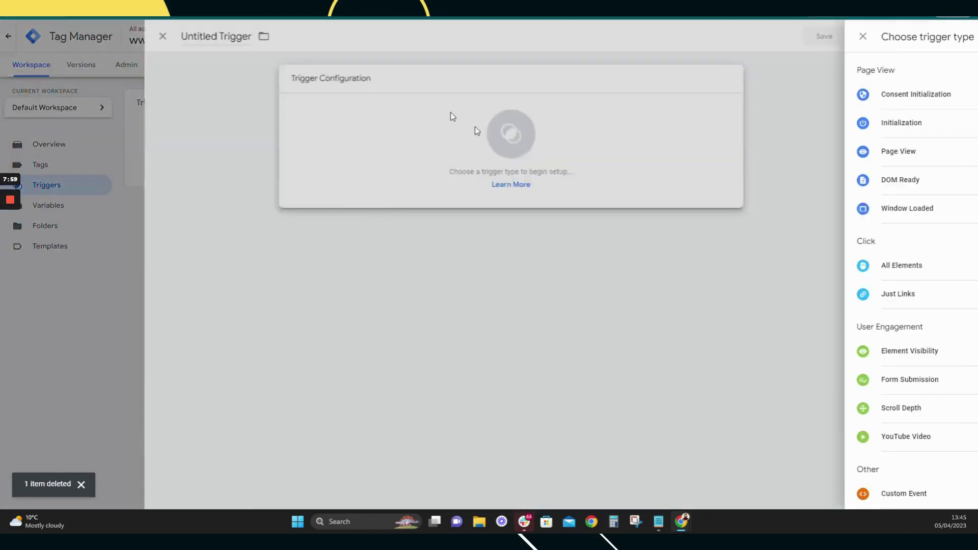
left_click(715, 270)
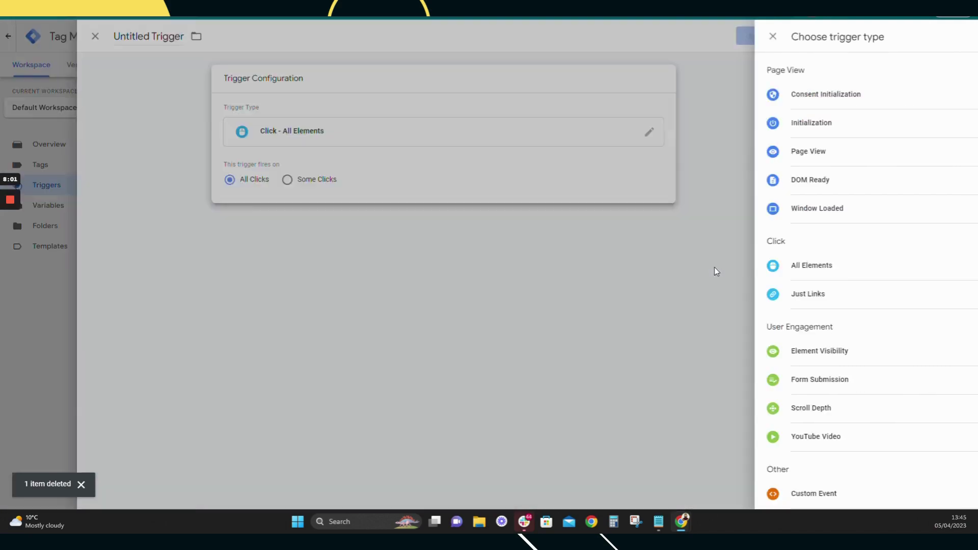
left_click(471, 185)
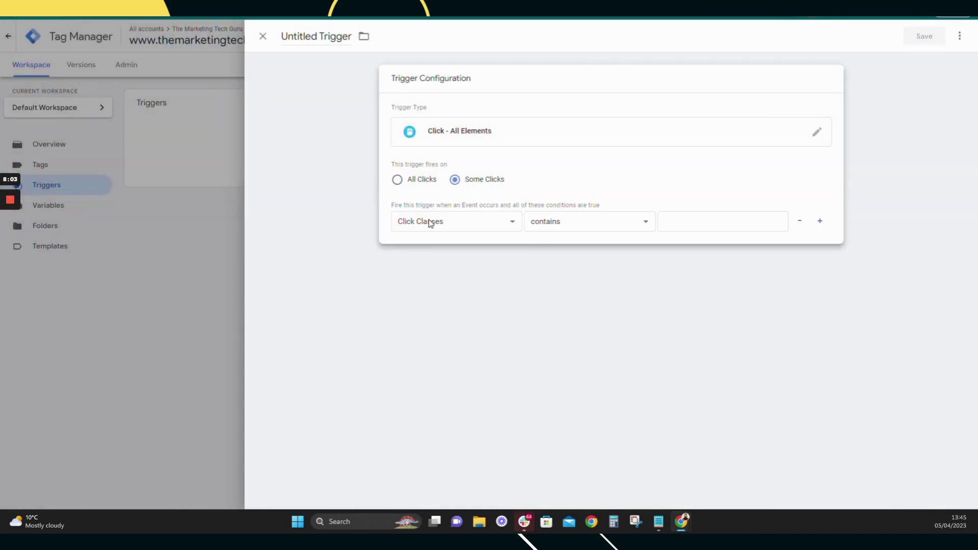
Set the firing condition to Click Text contains CLICK TO SIGN UP, copying the text from the home page's Link Click event
left_click(430, 221)
left_click(430, 276)
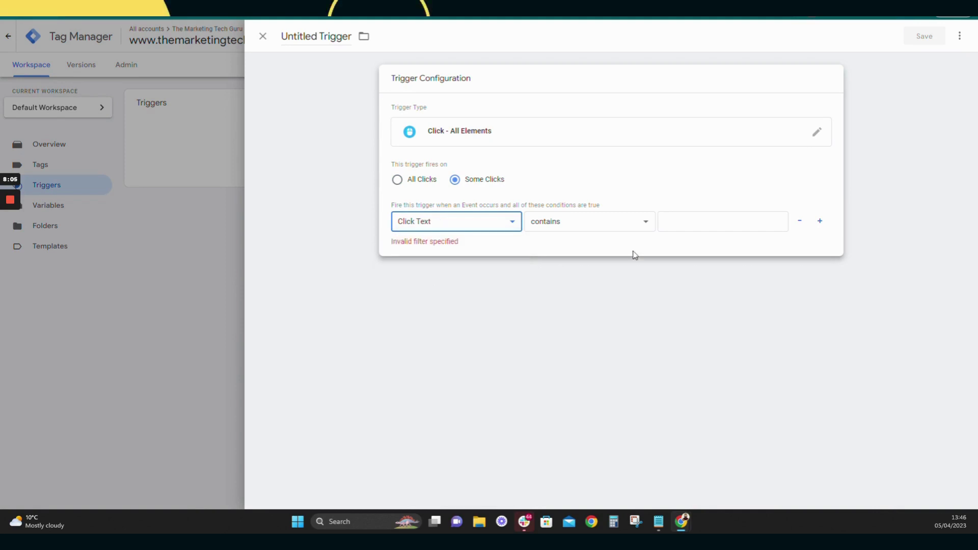
left_click(678, 221)
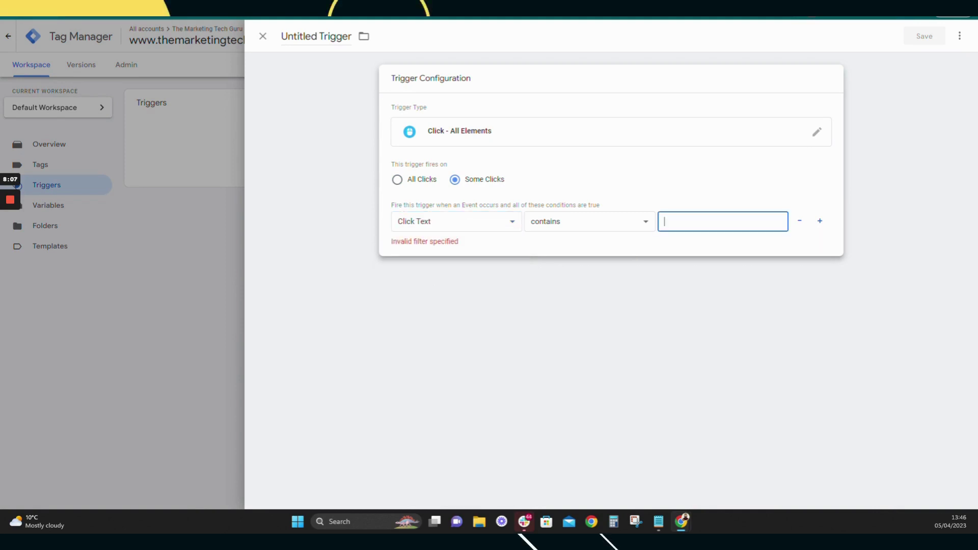
type("C")
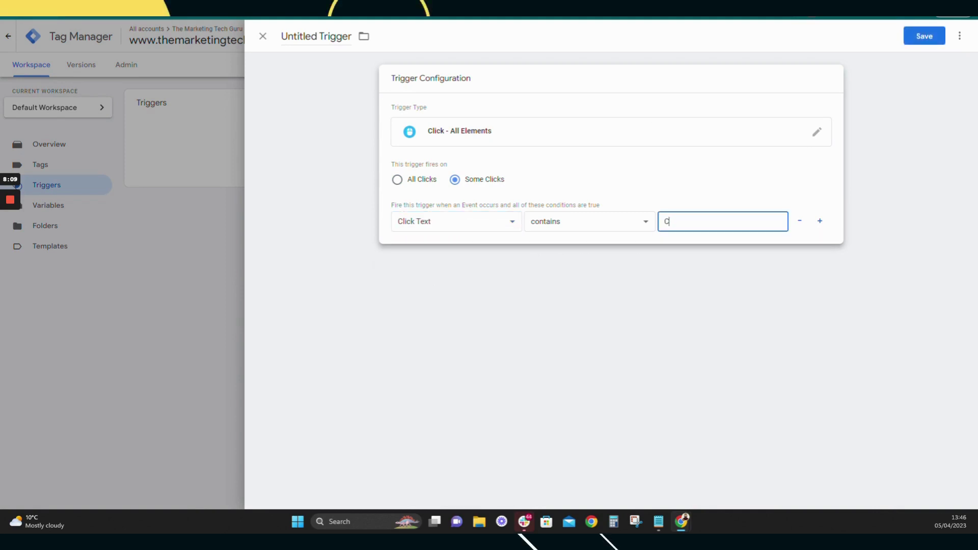
key("alt+Tab")
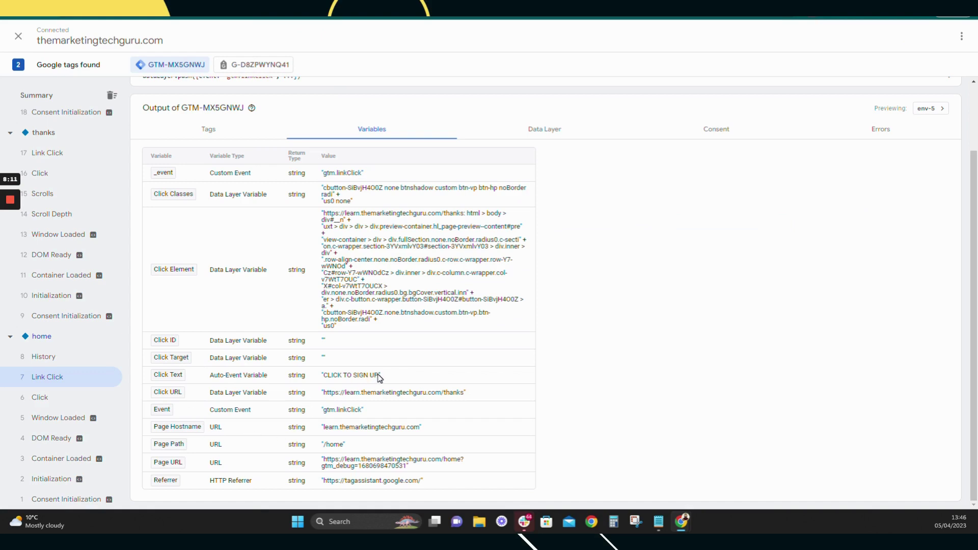
left_click_drag(378, 377, 332, 382)
key("alt+Tab")
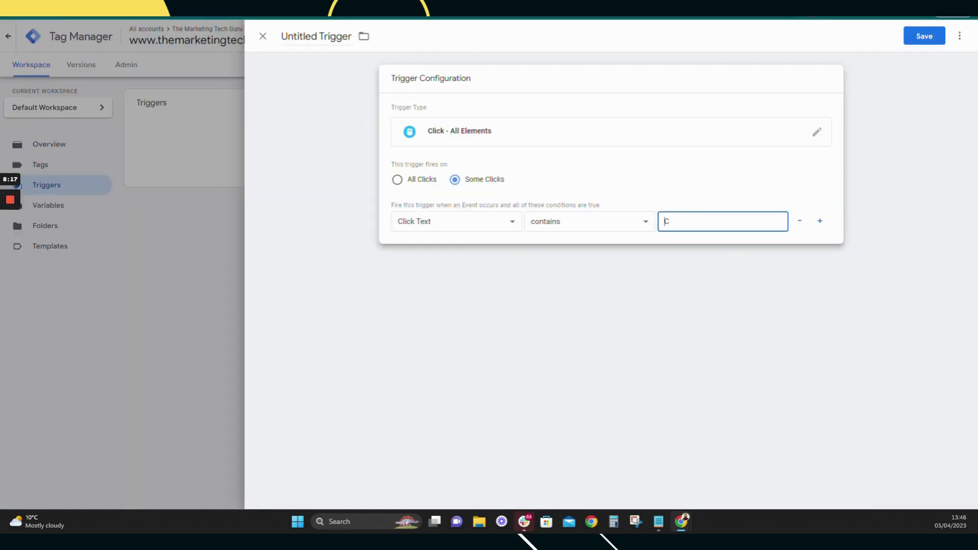
type("CLICK TO SIGN UP")
Name the trigger CLICK TO SIGN UP - Button Click and save it
left_click(330, 35)
key("ctrl+a")
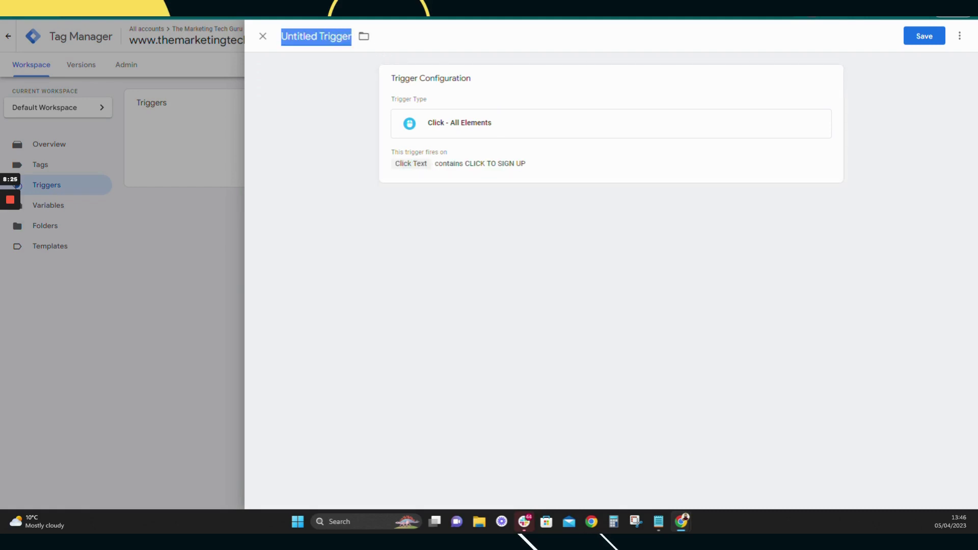
type("CLICK TO SIGN UP")
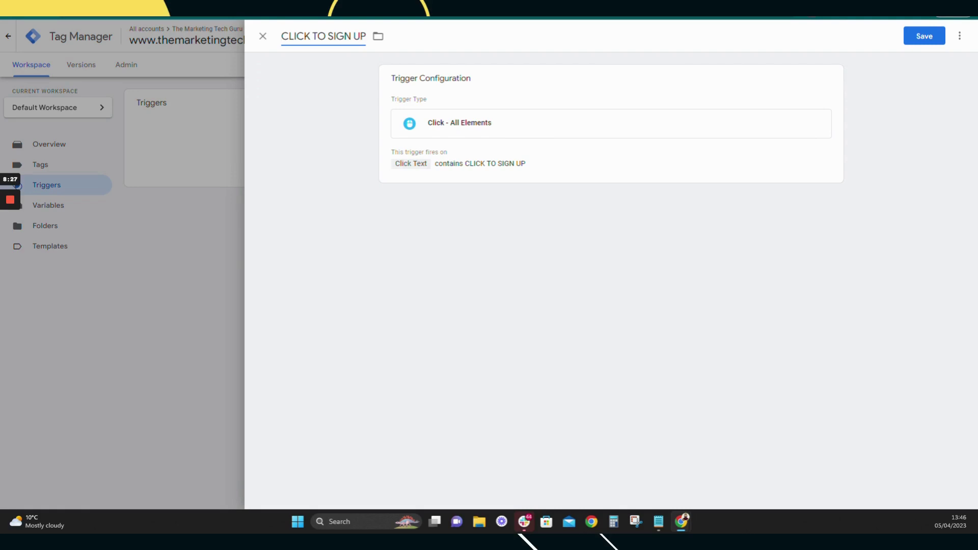
type("- Button Click")
left_click(919, 37)
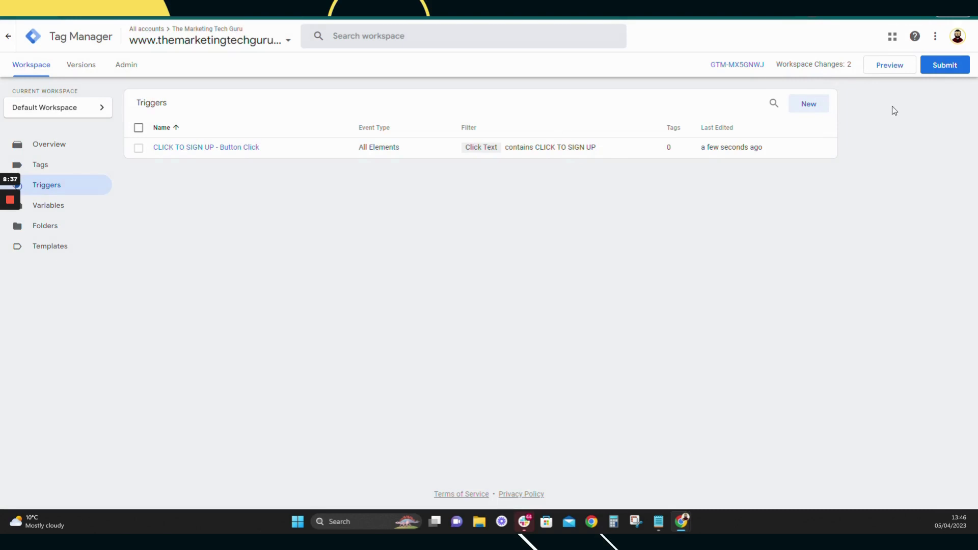
Create another trigger of type Click - All Elements that fires on Some Clicks
left_click(815, 106)
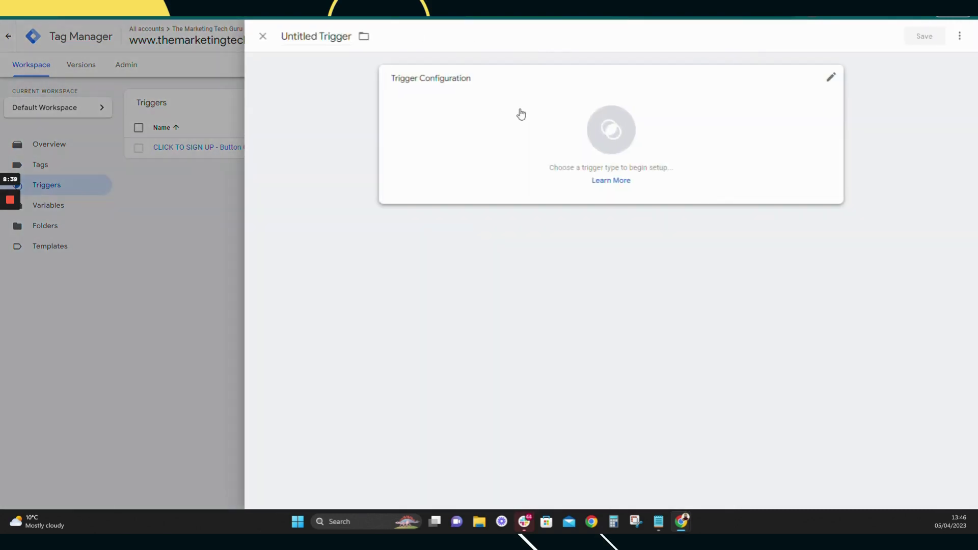
left_click(484, 122)
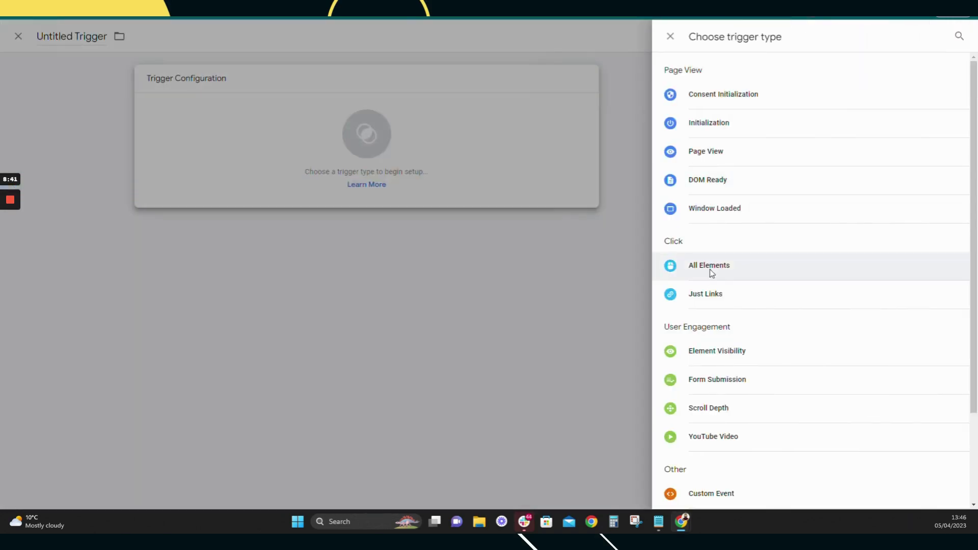
left_click(711, 269)
left_click(472, 186)
Set the firing condition to Click Text contains Visit Our Website, copying the text from the thanks page's Link Click event
left_click(456, 222)
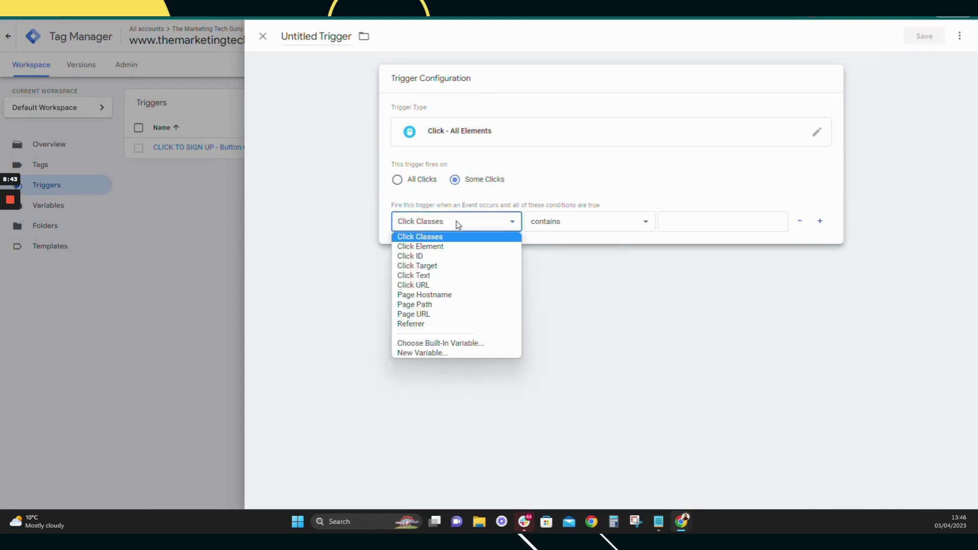
left_click(431, 276)
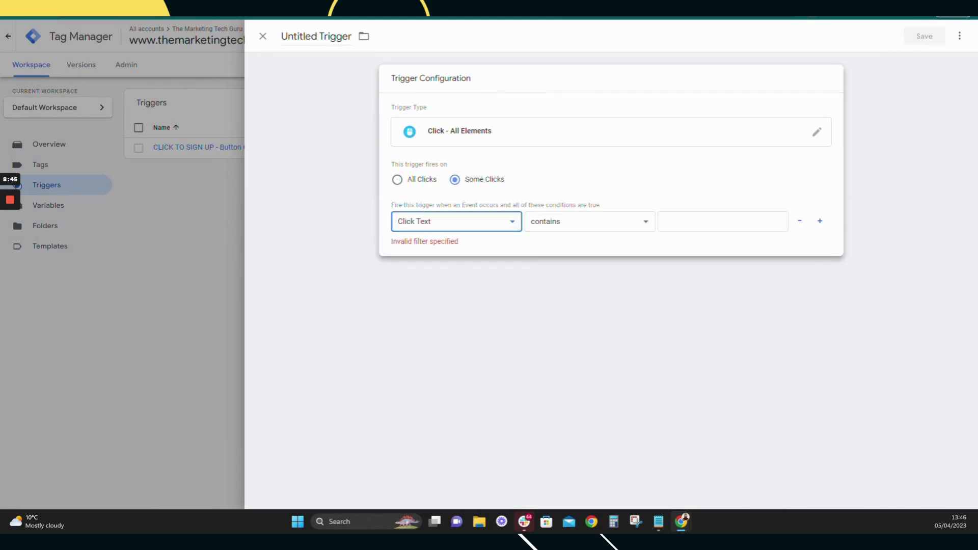
key("alt+Tab")
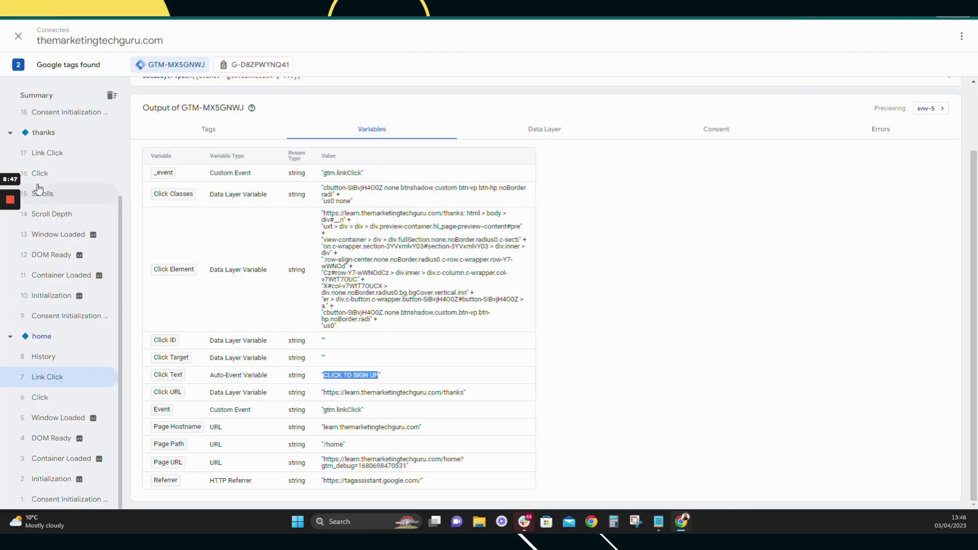
left_click(55, 153)
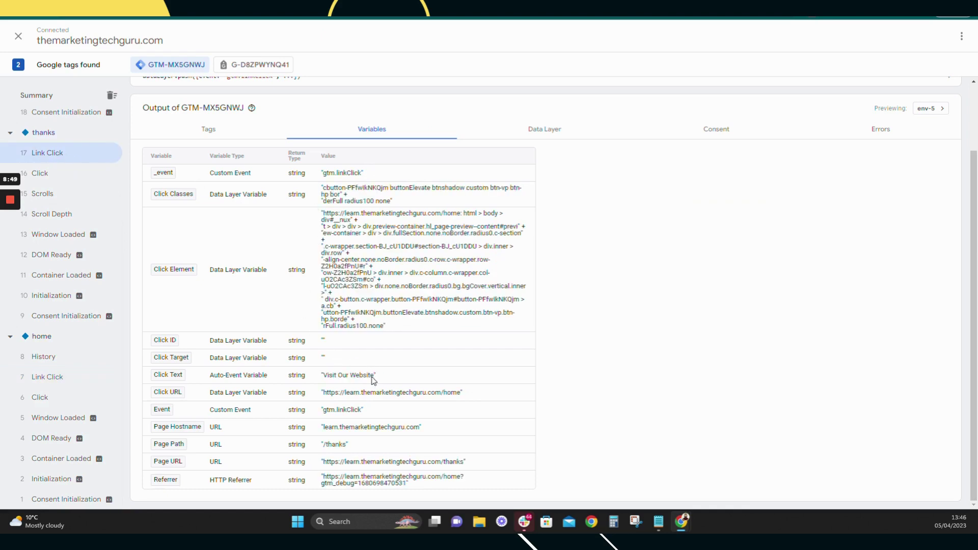
left_click_drag(372, 380, 326, 377)
key("ctrl+c")
key("alt+Tab")
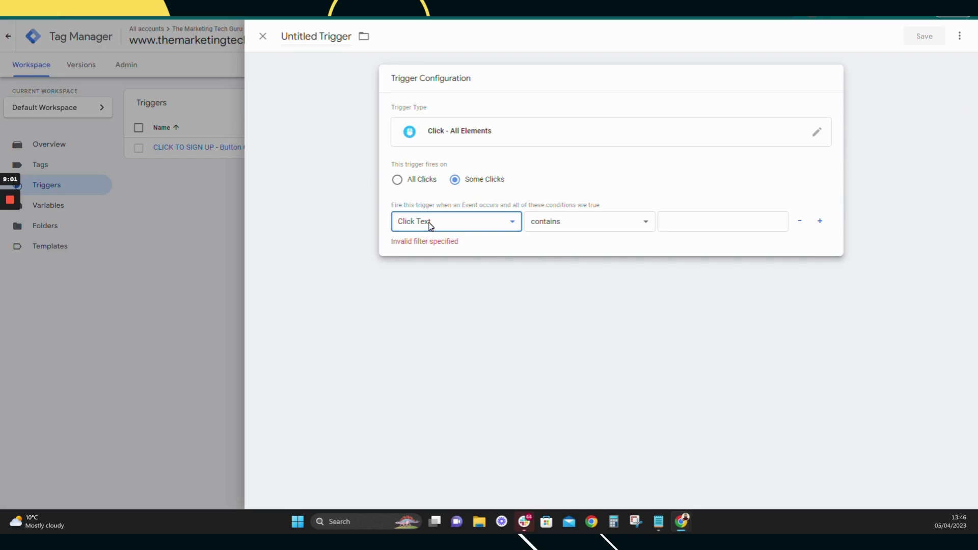
left_click(660, 228)
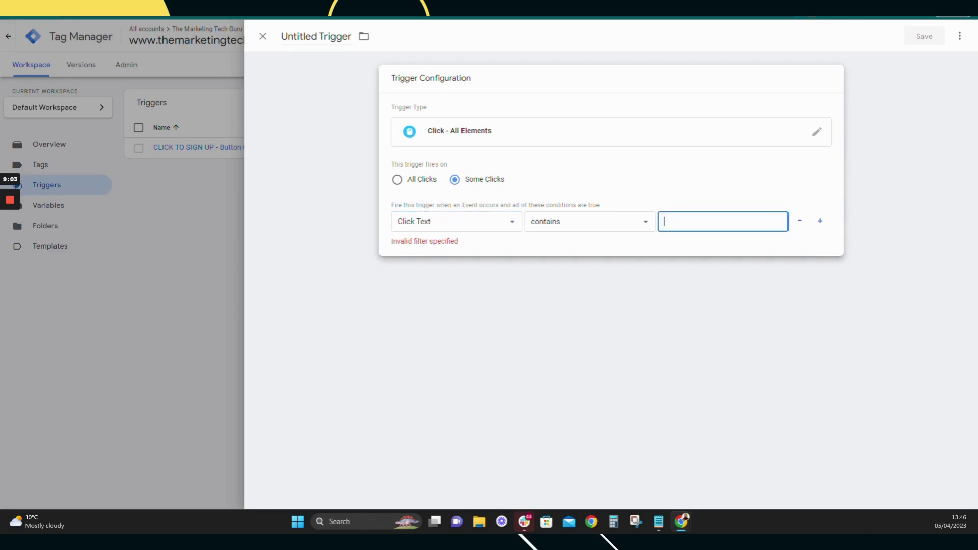
key("ctrl+v")
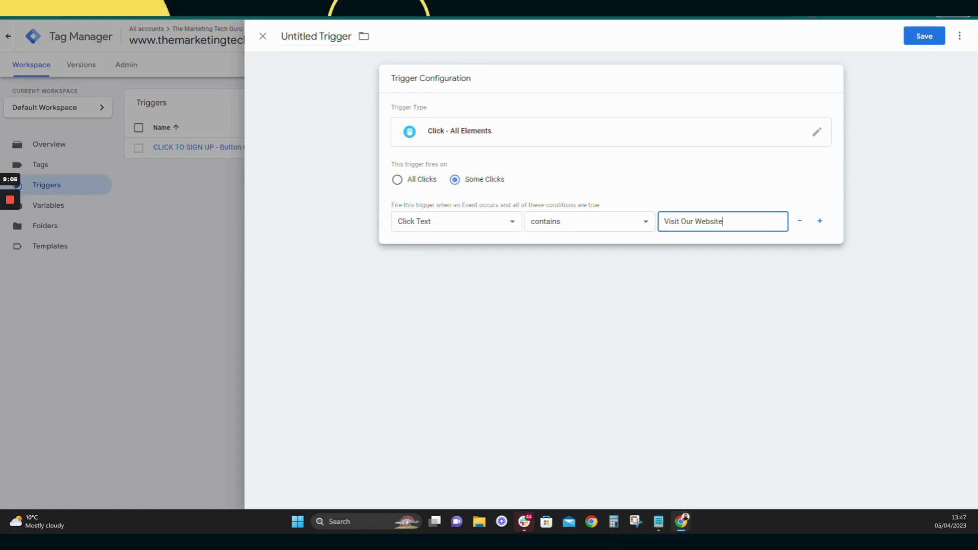
Name the trigger Visit Our Website - Button Click and save it
left_click(317, 36)
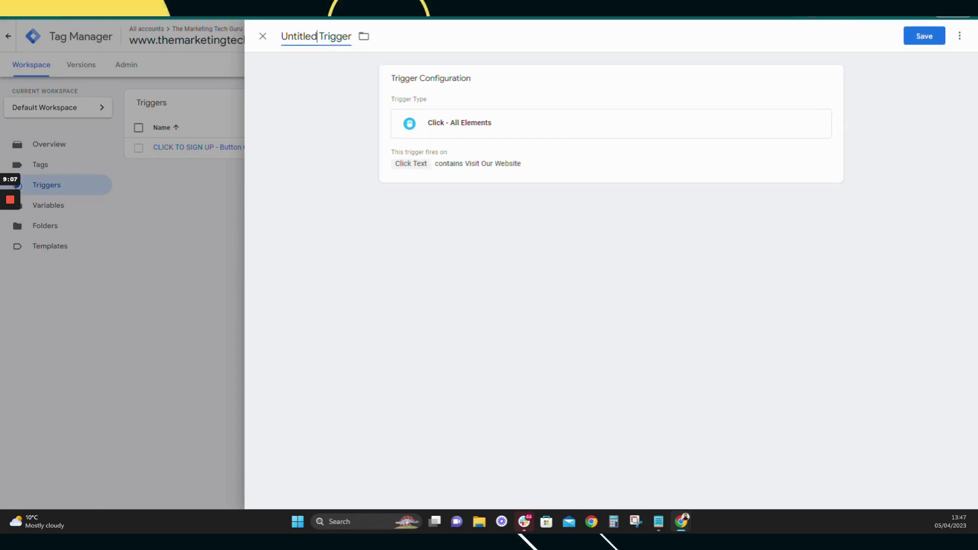
key("ctrl+a")
key("ctrl+v")
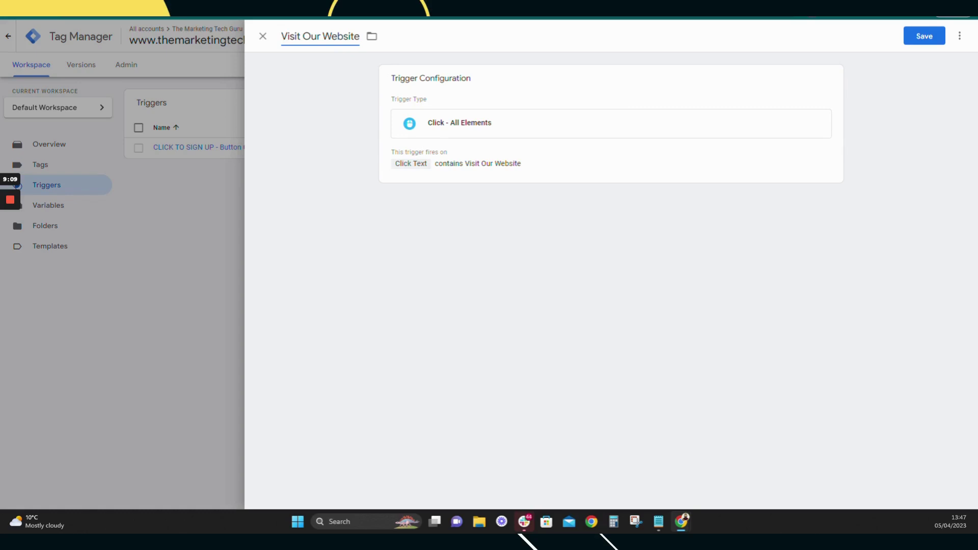
type("- Button Click")
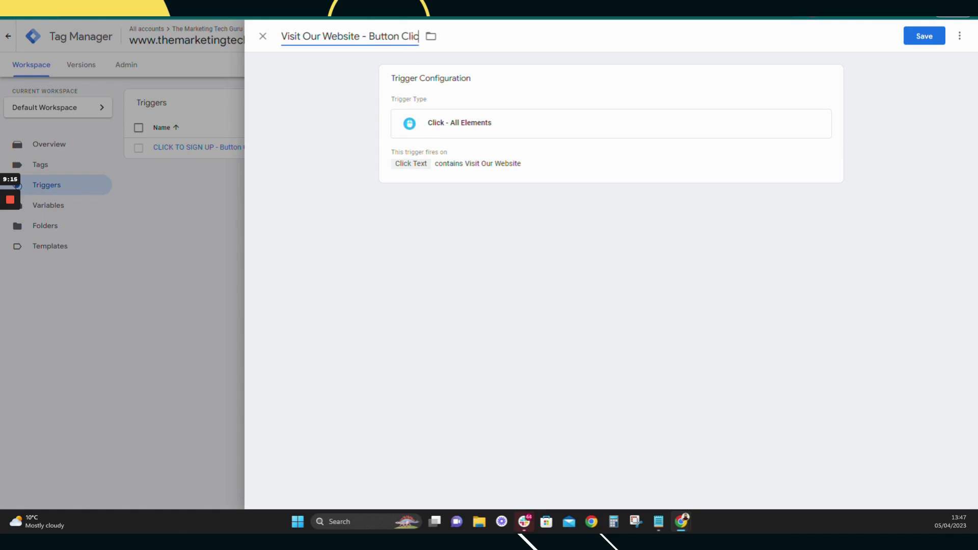
left_click(907, 36)
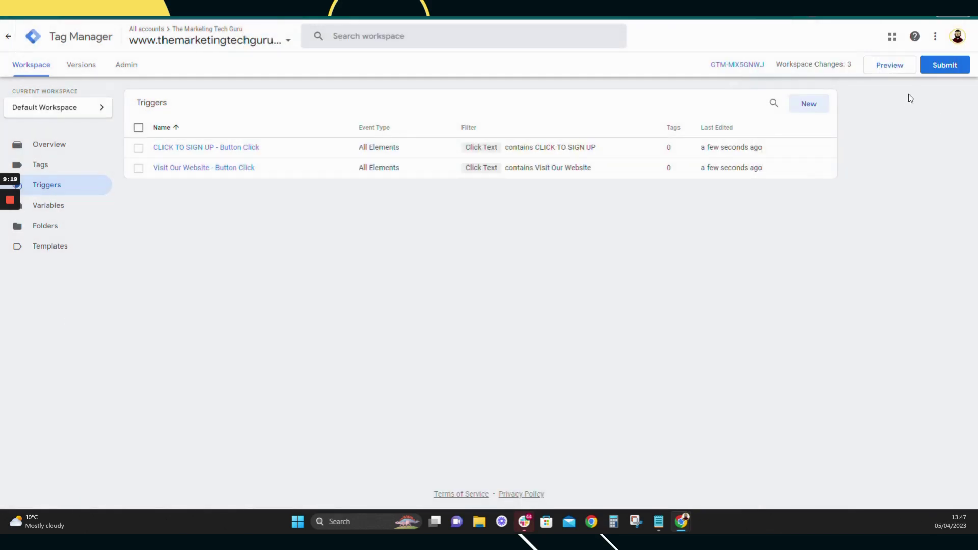
Submit and publish the workspace changes without a version name or description, and close the version summary
left_click(953, 65)
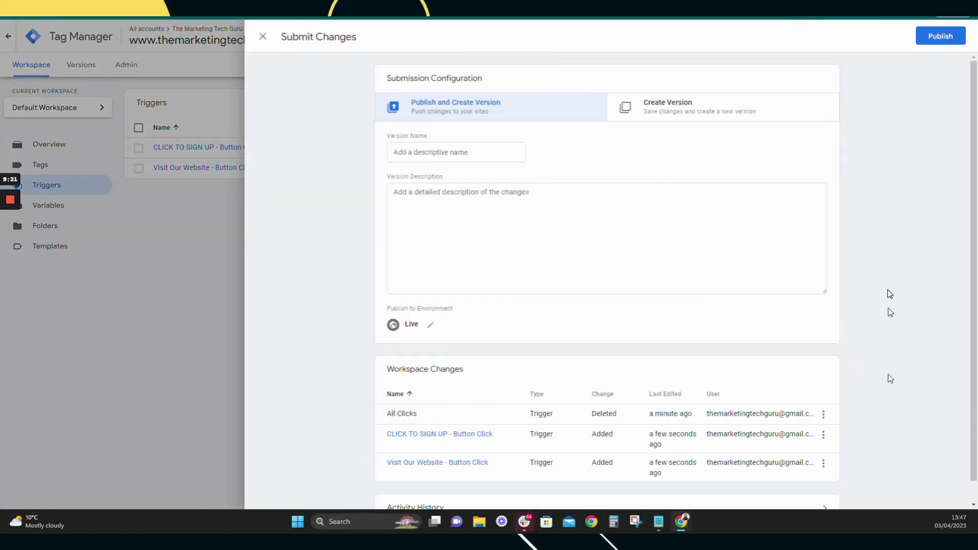
left_click(941, 36)
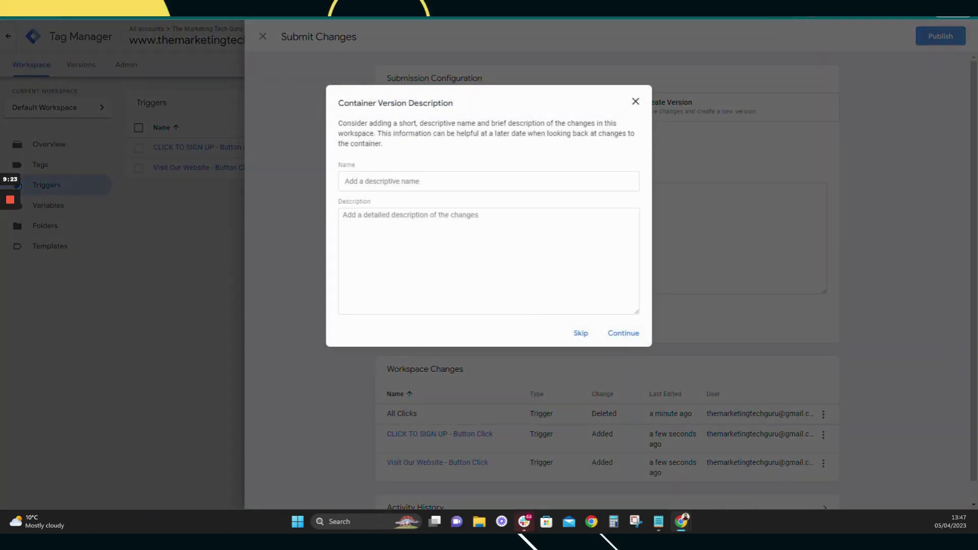
left_click(622, 334)
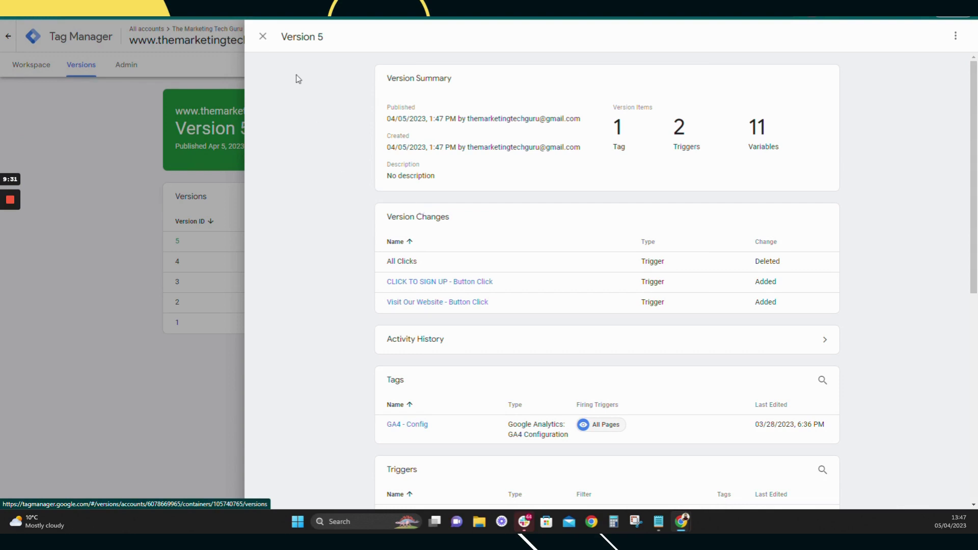
left_click(263, 36)
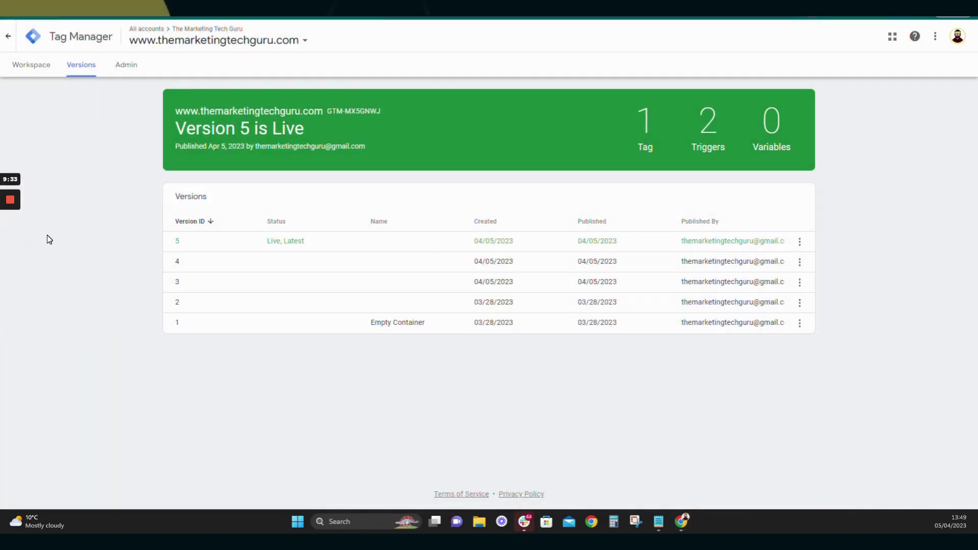
Create a new tag in the workspace and name it GA4 Button Click - Click here to sign up
left_click(29, 65)
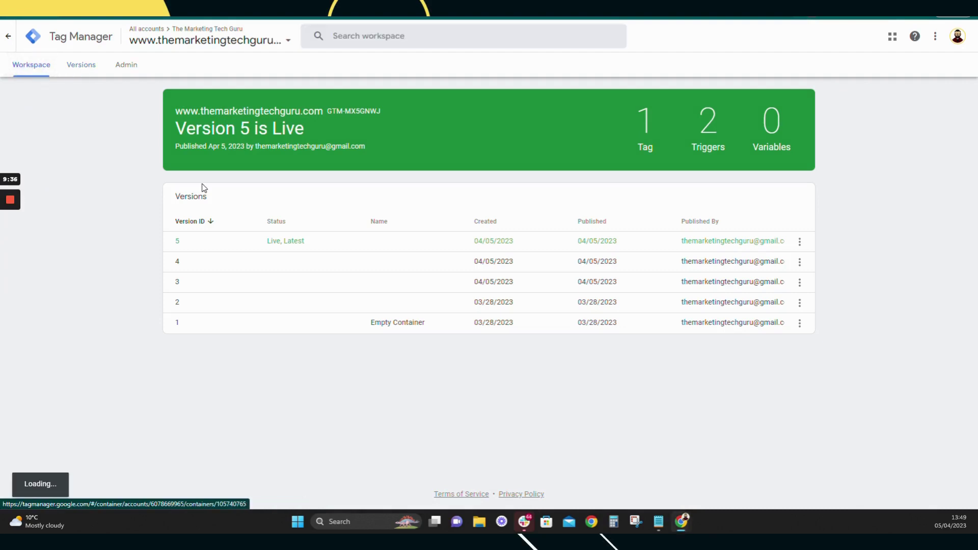
left_click(47, 166)
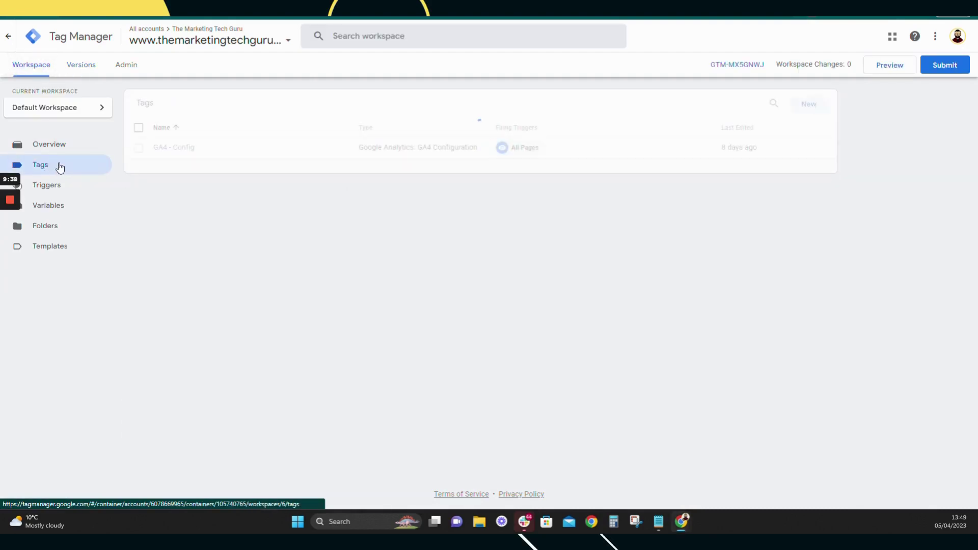
left_click(807, 104)
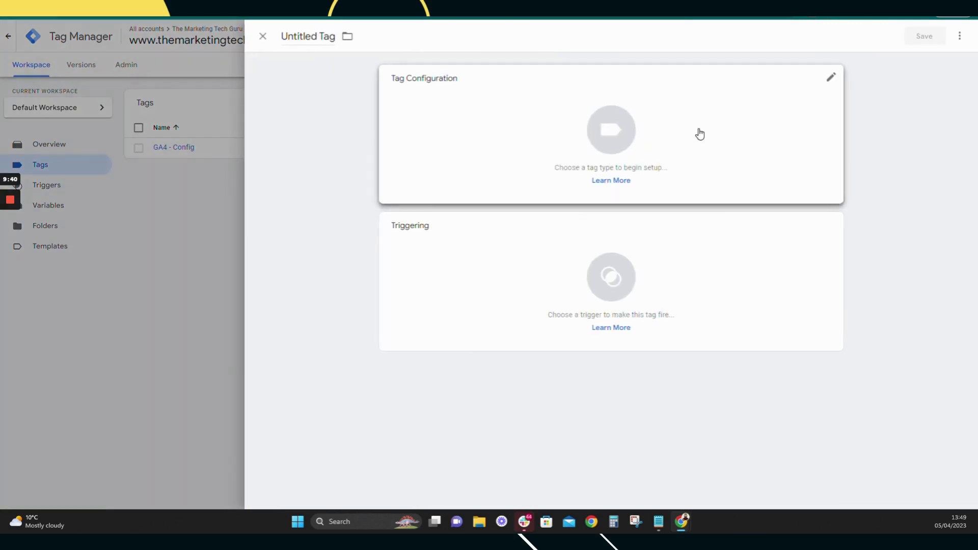
left_click(317, 37)
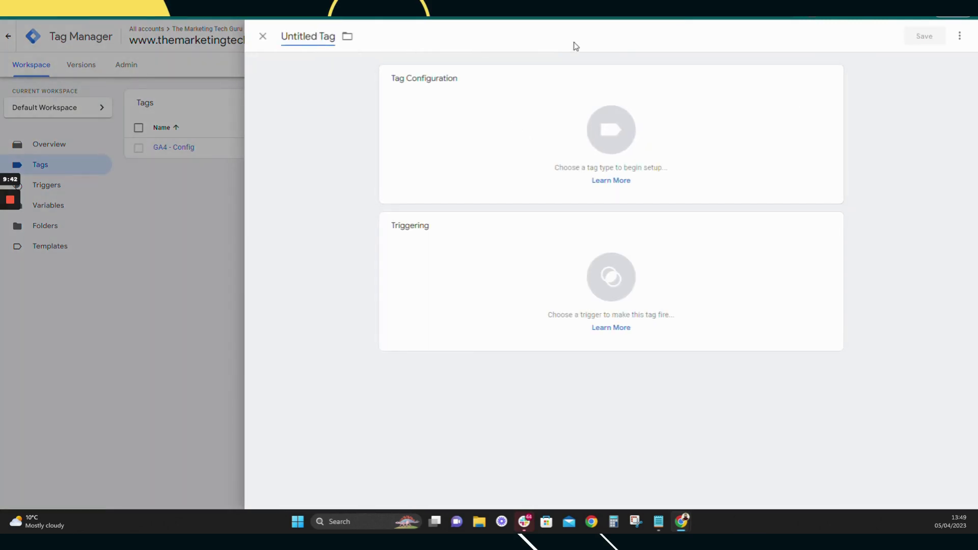
key("ctrl+a")
type("G")
type("utton V")
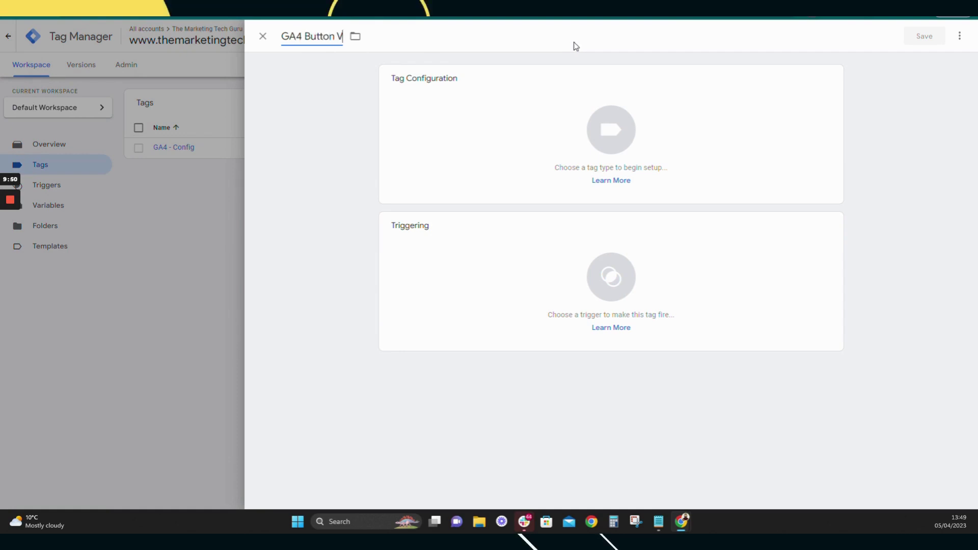
key("BackSpace")
type("Click - Click here")
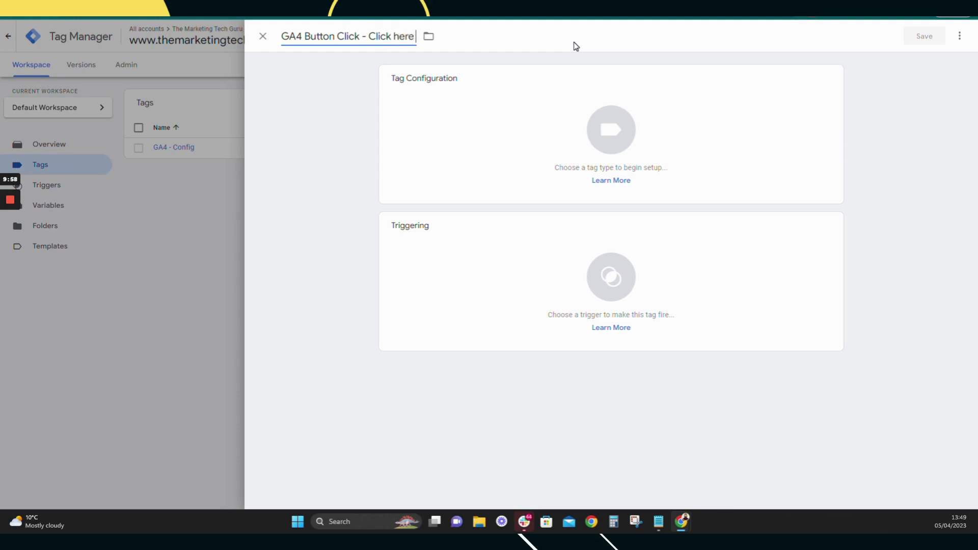
type(" to sign up")
Configure the tag as Google Analytics: GA4 Event with configuration tag GA4 - Config and event name button_click
left_click(530, 146)
left_click(754, 182)
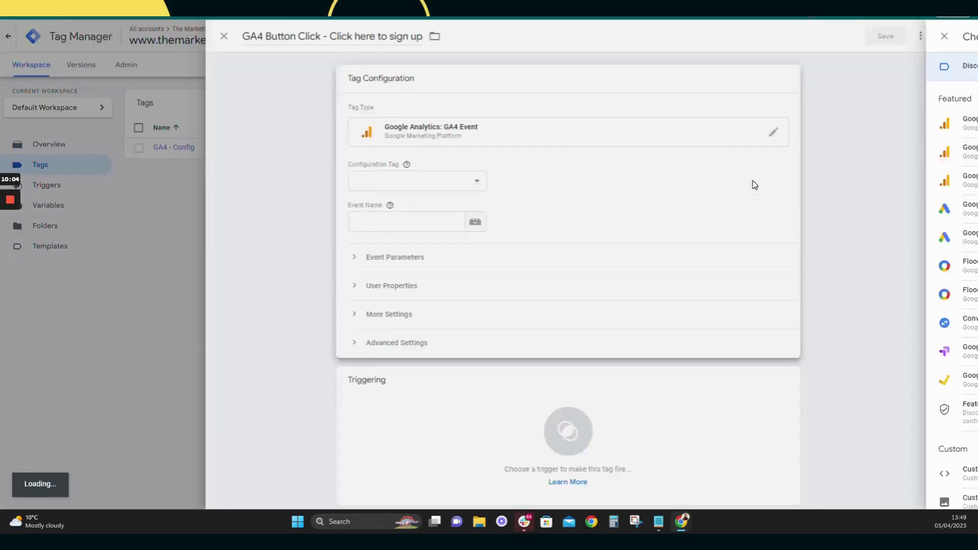
left_click(463, 183)
left_click(452, 177)
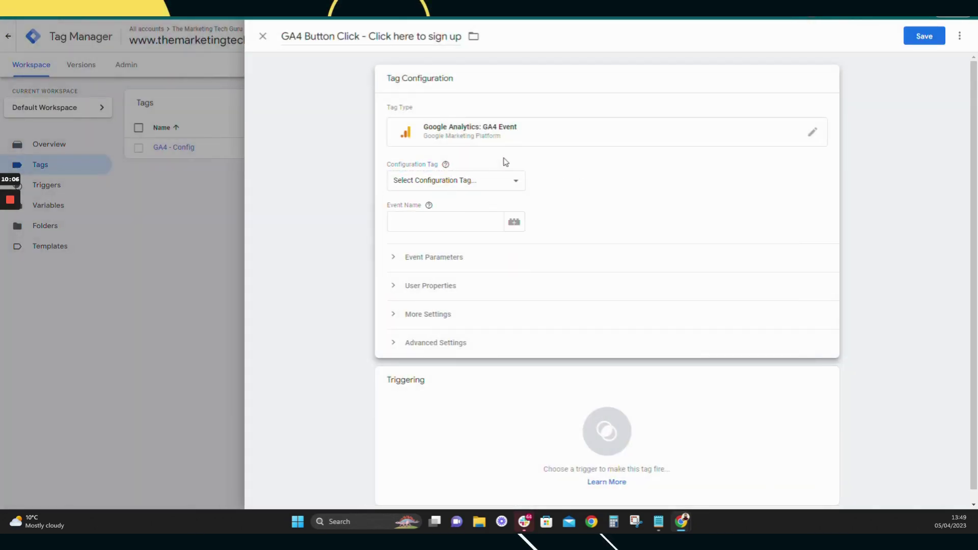
left_click(485, 184)
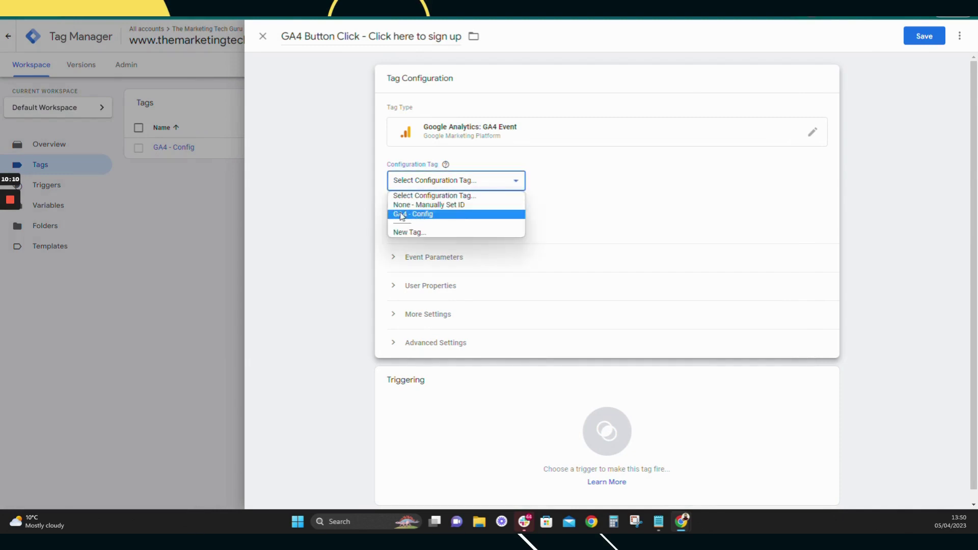
left_click(416, 214)
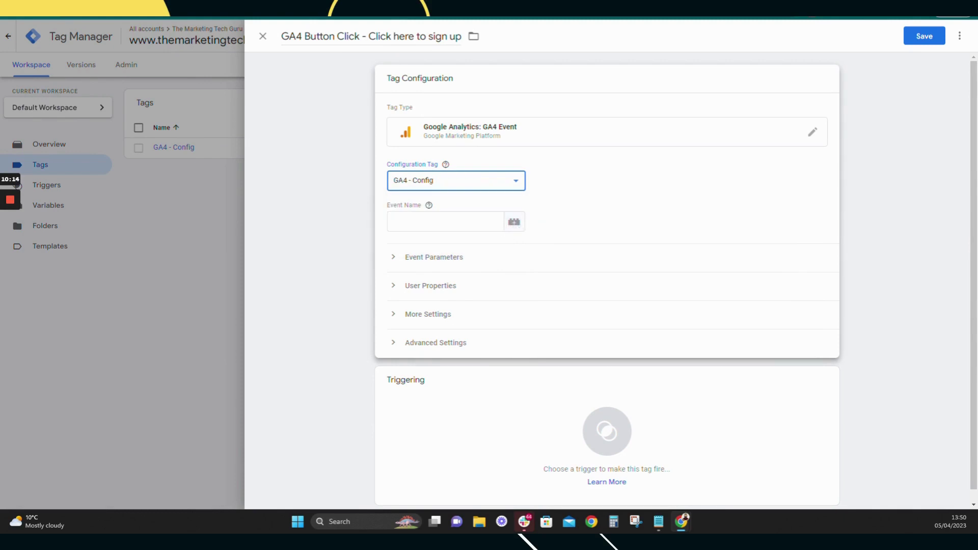
key("Tab")
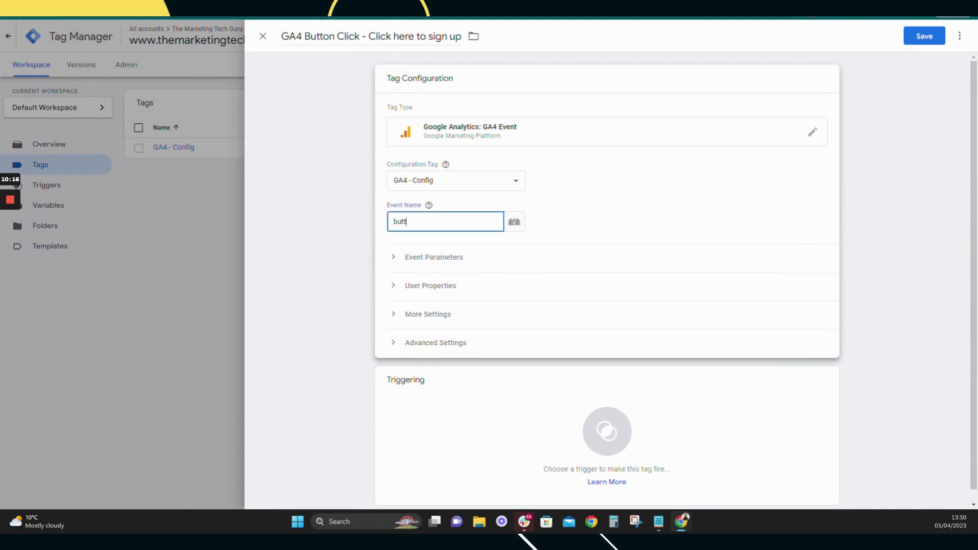
type("button_click")
Add an event parameter named button_name with the Click Text variable as its value
left_click(453, 259)
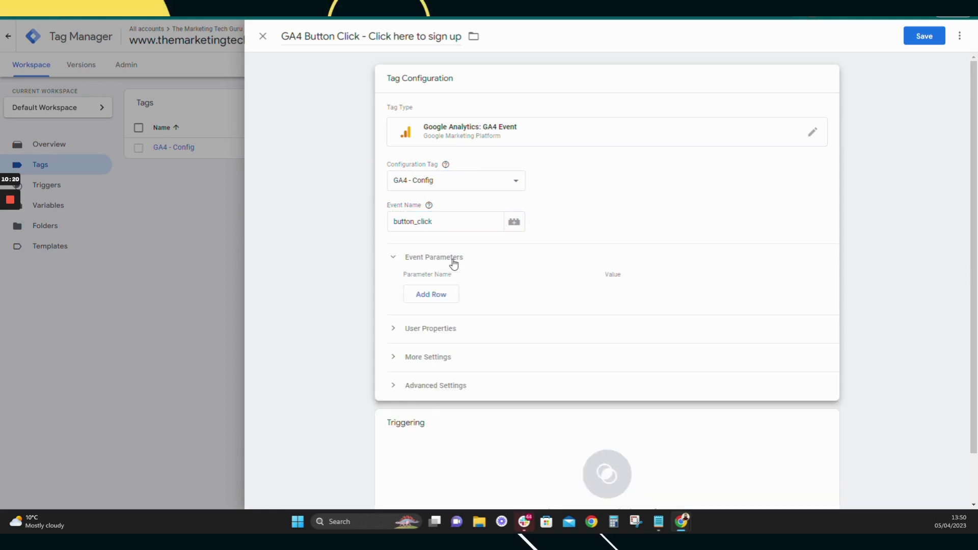
left_click(431, 294)
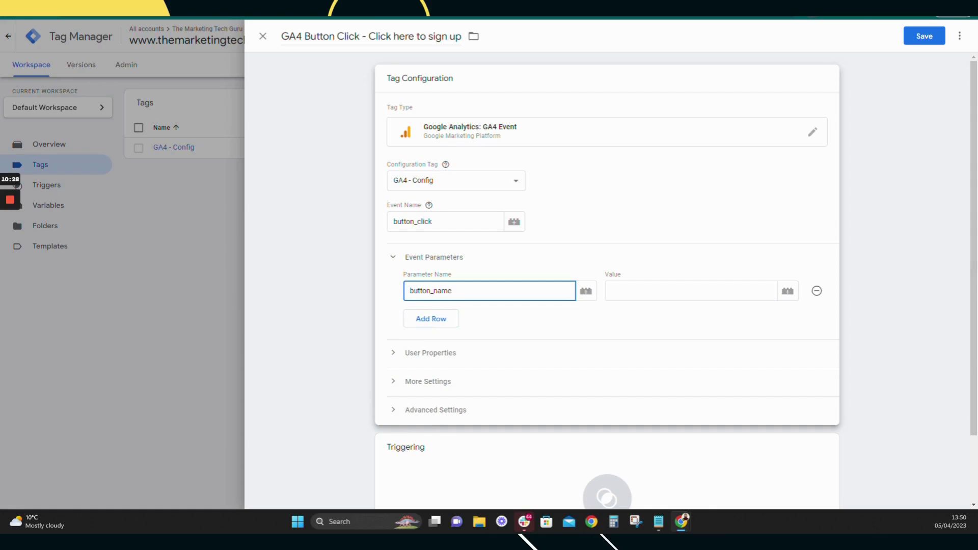
left_click(691, 291)
left_click(791, 296)
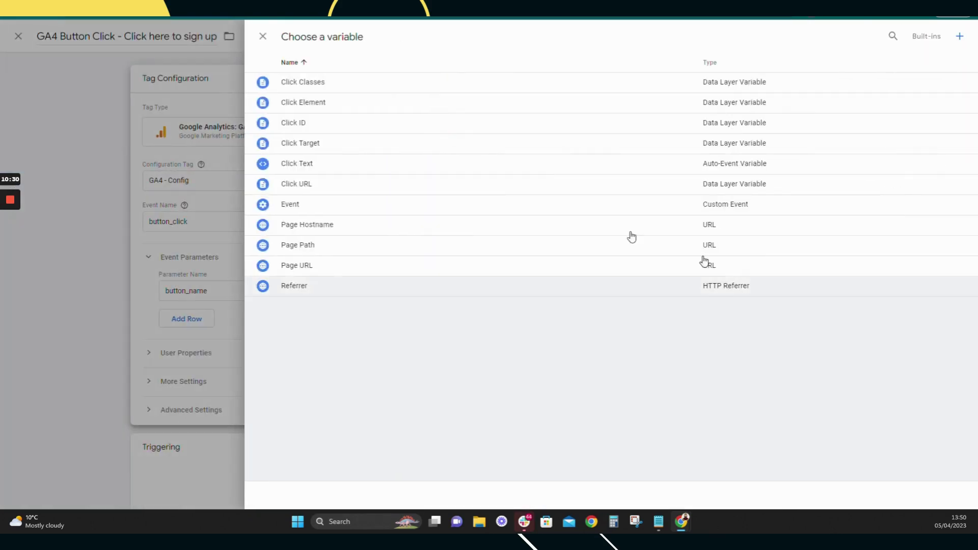
left_click(304, 164)
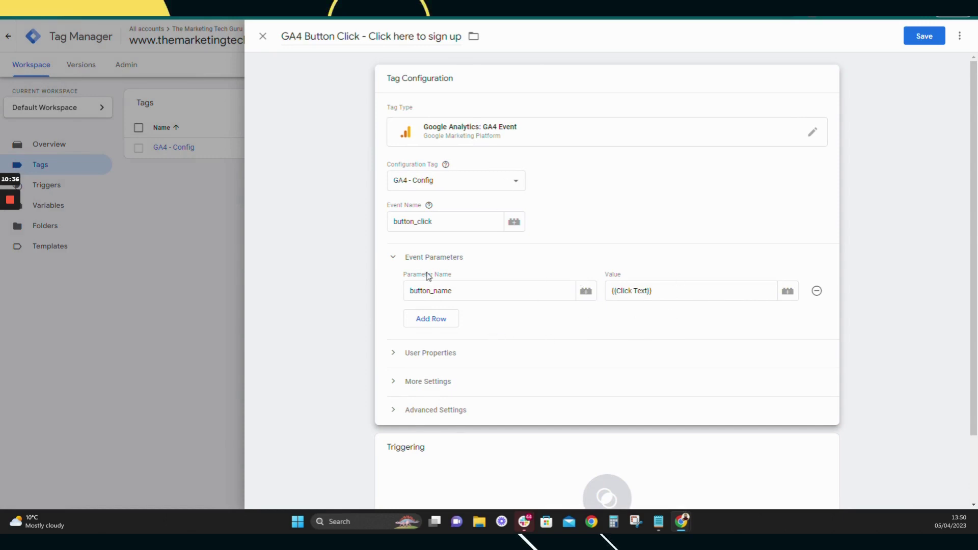
In the tag's sequencing settings, set GA4 - Config as the setup tag that fires before this tag
scroll(433, 291, "down", 2)
left_click(434, 331)
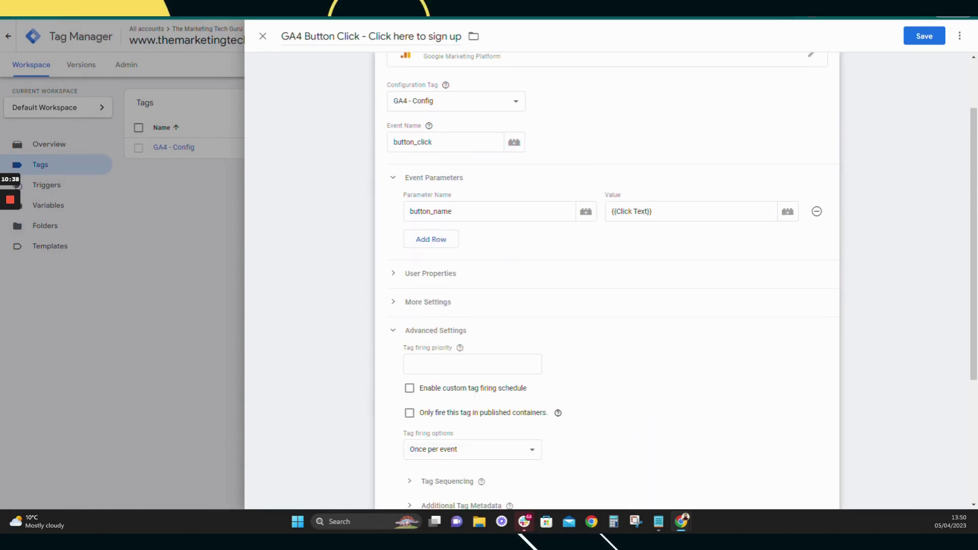
scroll(443, 316, "down", 5)
left_click(445, 284)
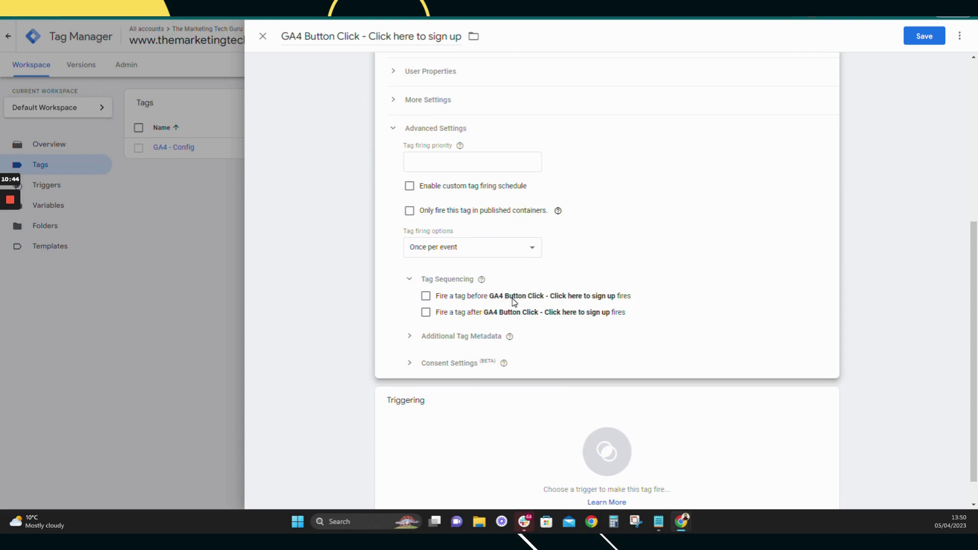
left_click(427, 296)
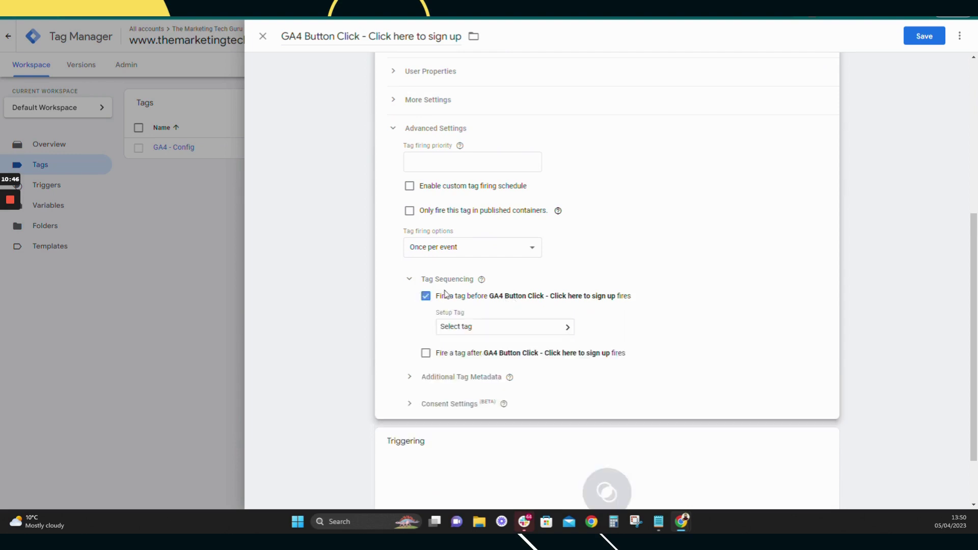
left_click(476, 326)
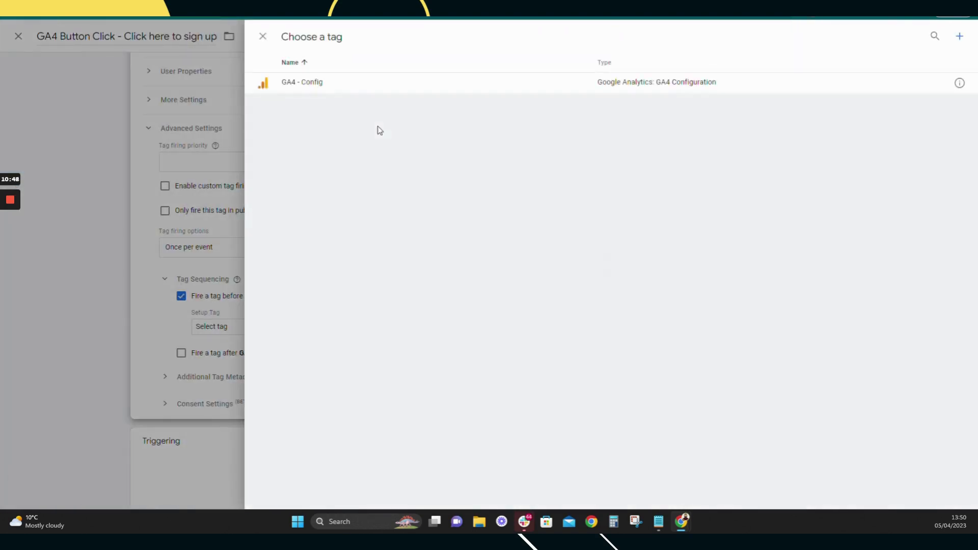
left_click(321, 84)
Assign the CLICK TO SIGN UP - Button Click trigger to the tag and save it
scroll(509, 400, "down", 2)
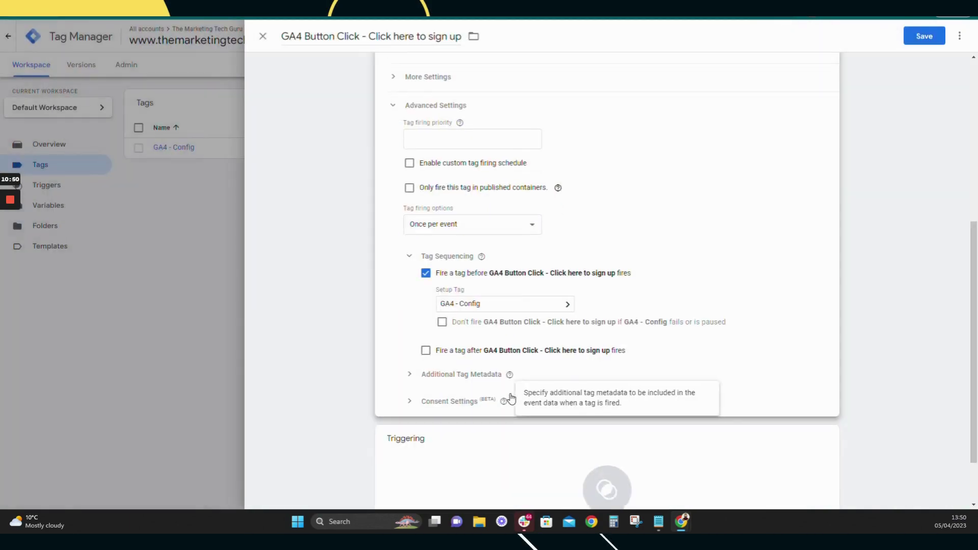
left_click(432, 402)
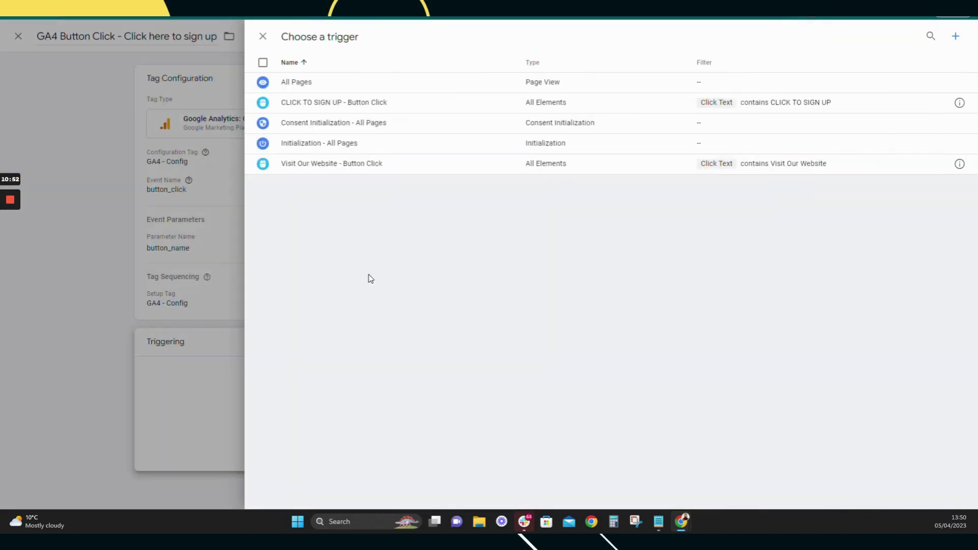
left_click(309, 103)
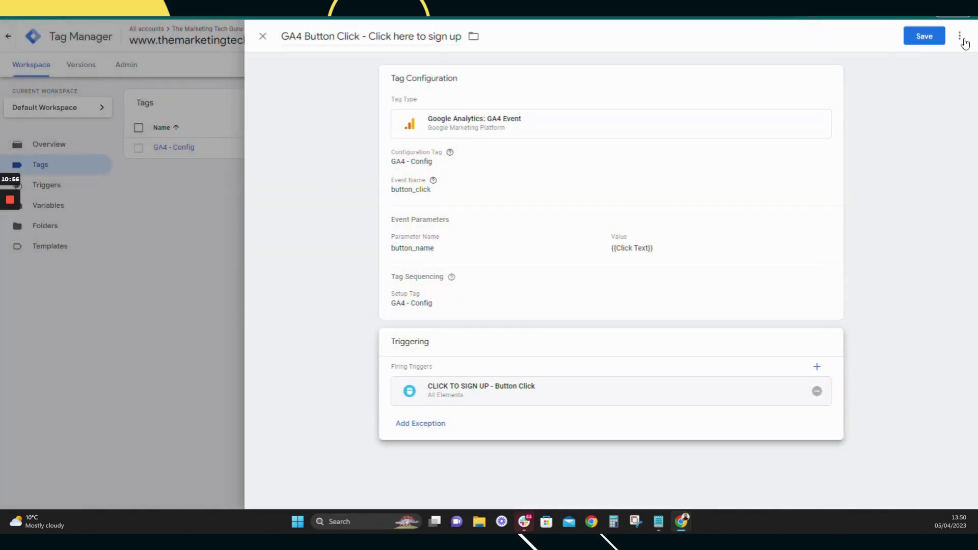
left_click(924, 37)
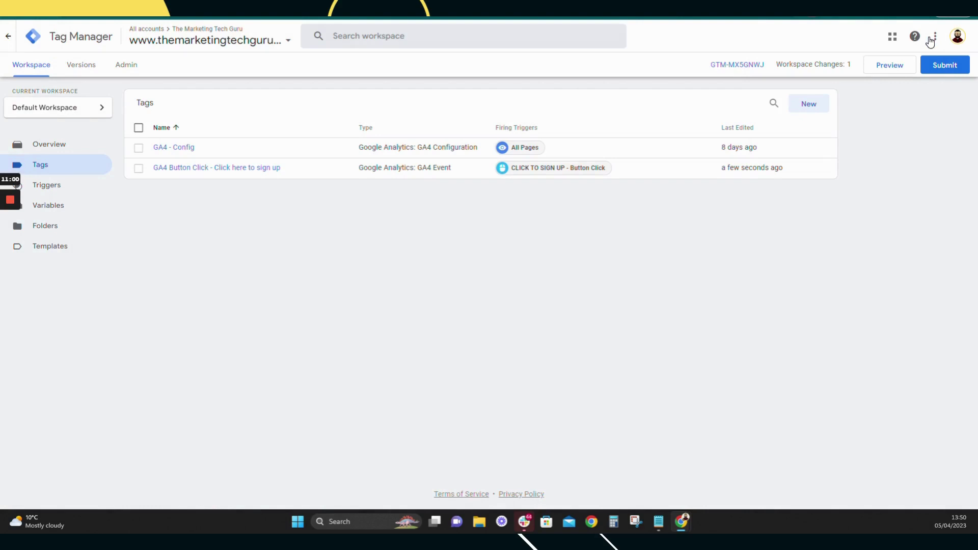
Make a copy of the GA4 Button Click - Click here to sign up tag
left_click(229, 166)
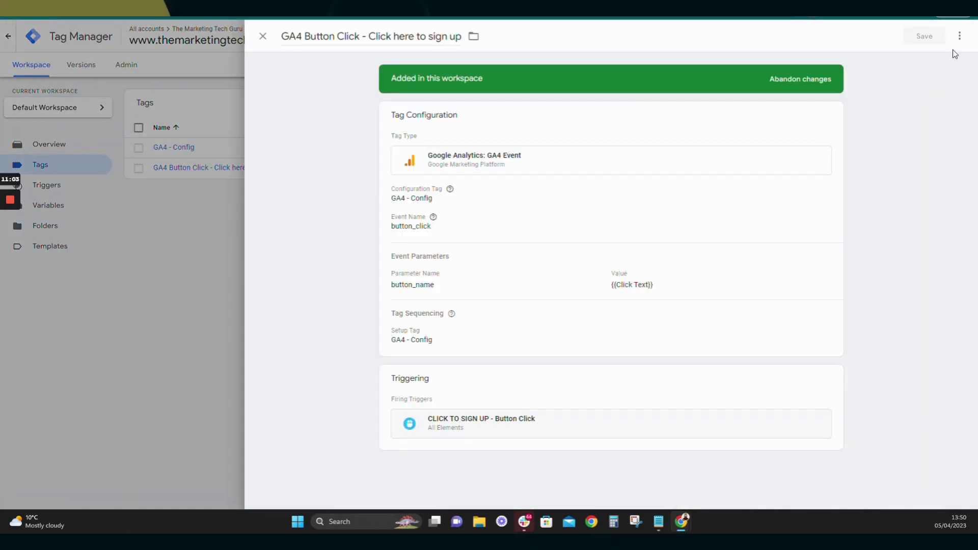
left_click(957, 38)
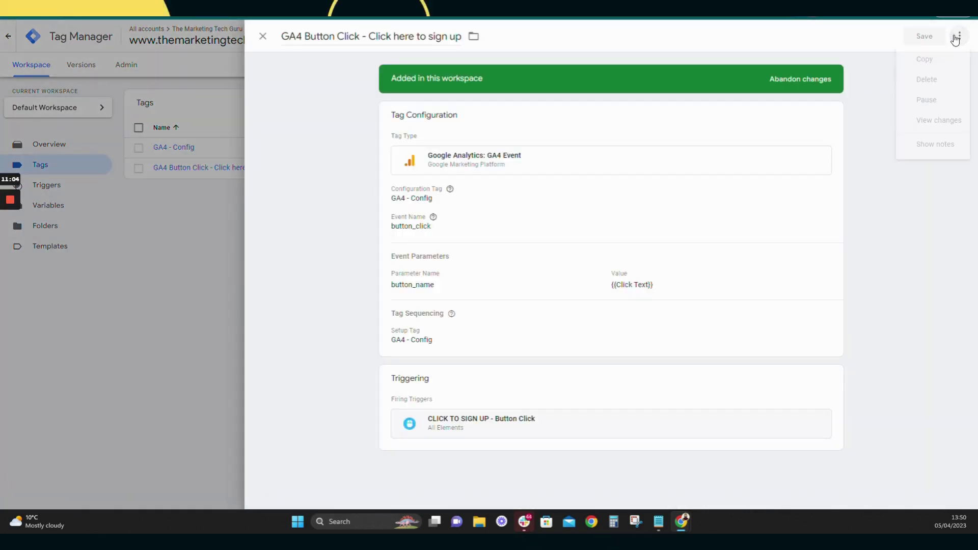
left_click(932, 61)
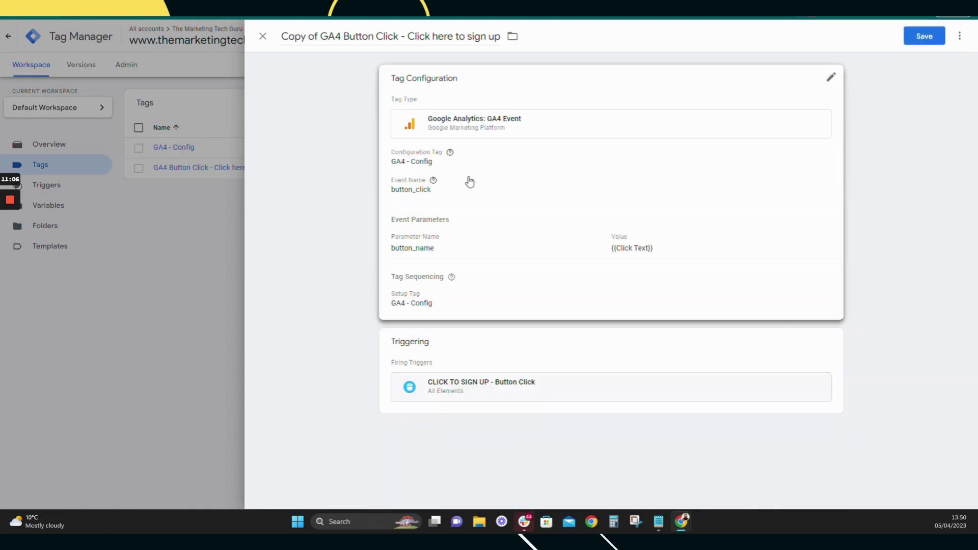
Rename the copied tag to GA4 Button Click - Visit Our Website
left_click(329, 36)
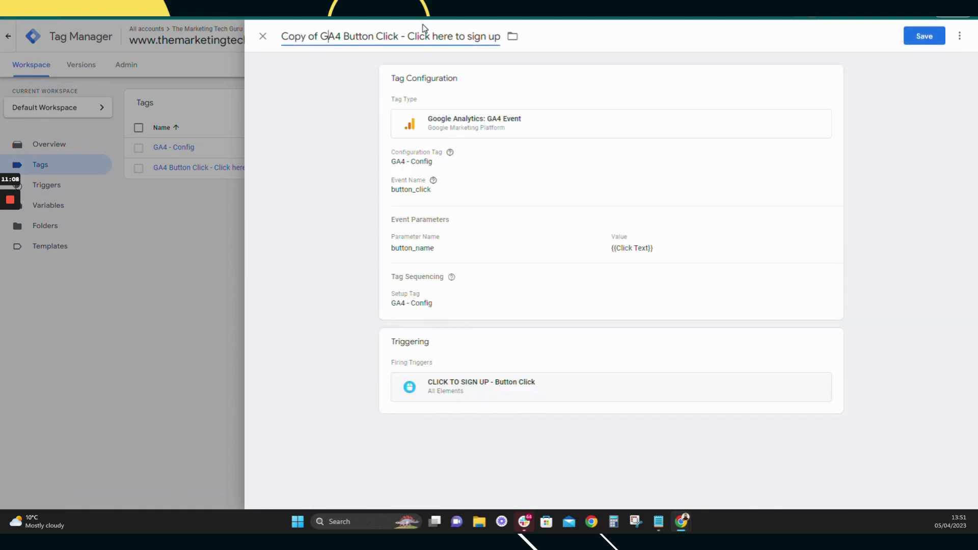
key("Left")
key("BackSpace")
key("BackSpace")
key("BackSpace")
key("BackSpace")
key("BackSpace")
key("BackSpace")
key("BackSpace")
key("BackSpace")
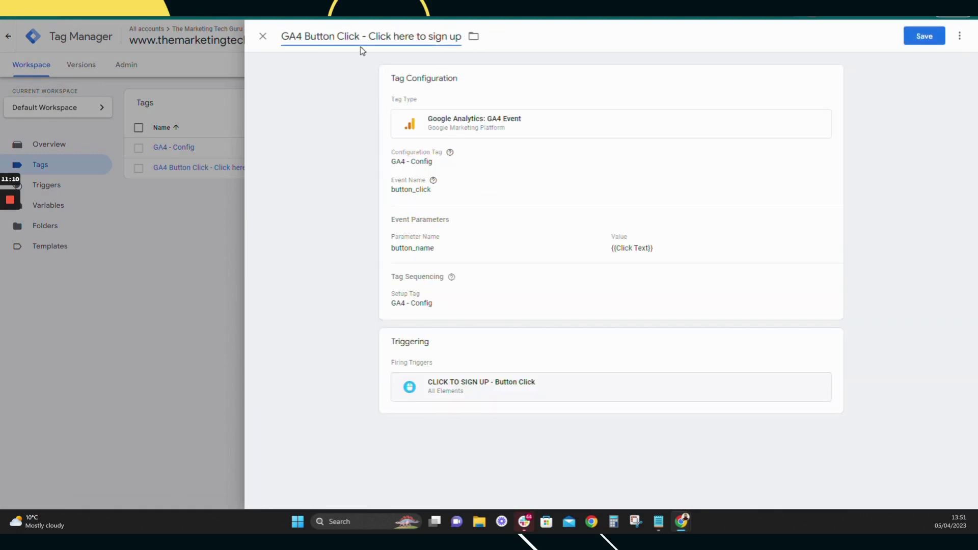
key("ctrl+Right")
key("ctrl+Right")
key("ctrl+Right")
key("ctrl+Right")
key("ctrl+shift+Right")
key("ctrl+shift+Right")
key("ctrl+shift+Right")
key("ctrl+shift+Right")
key("ctrl+shift+Right")
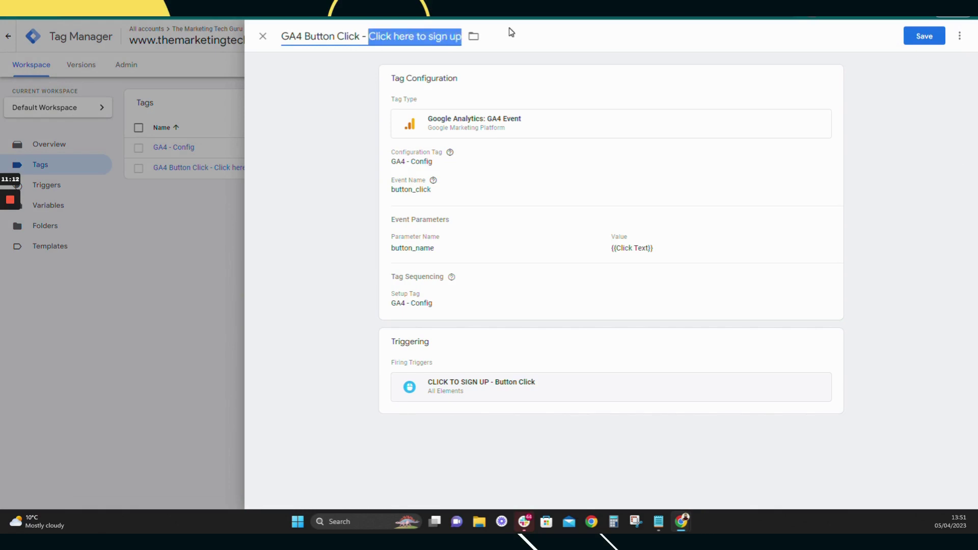
type("Visi")
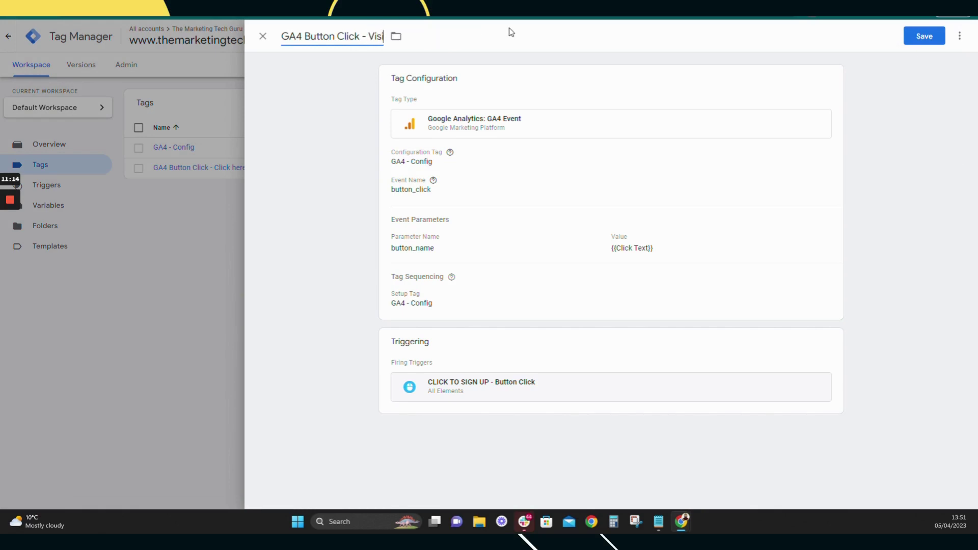
type("t Our Website")
Replace the copied tag's firing trigger with Visit Our Website - Button Click and save the tag
left_click(469, 192)
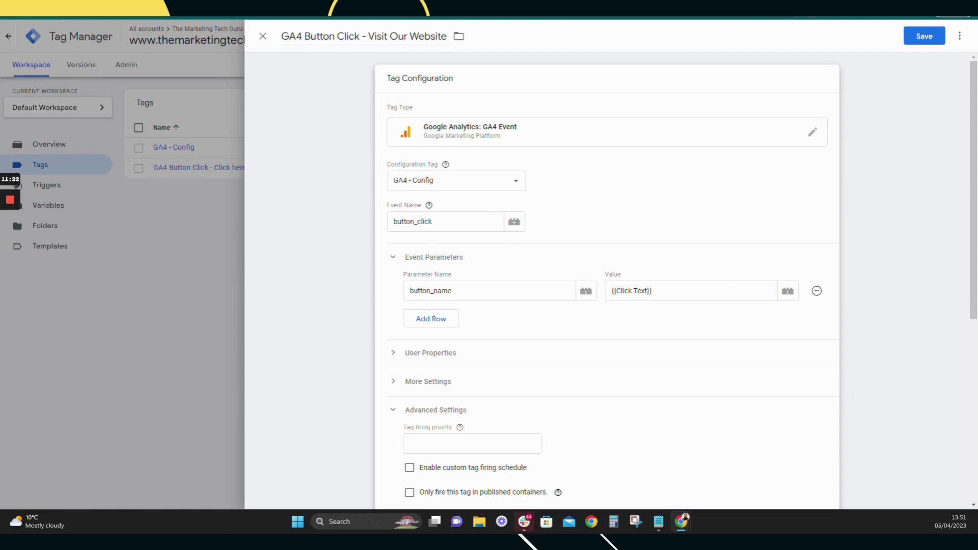
scroll(630, 306, "down", 6)
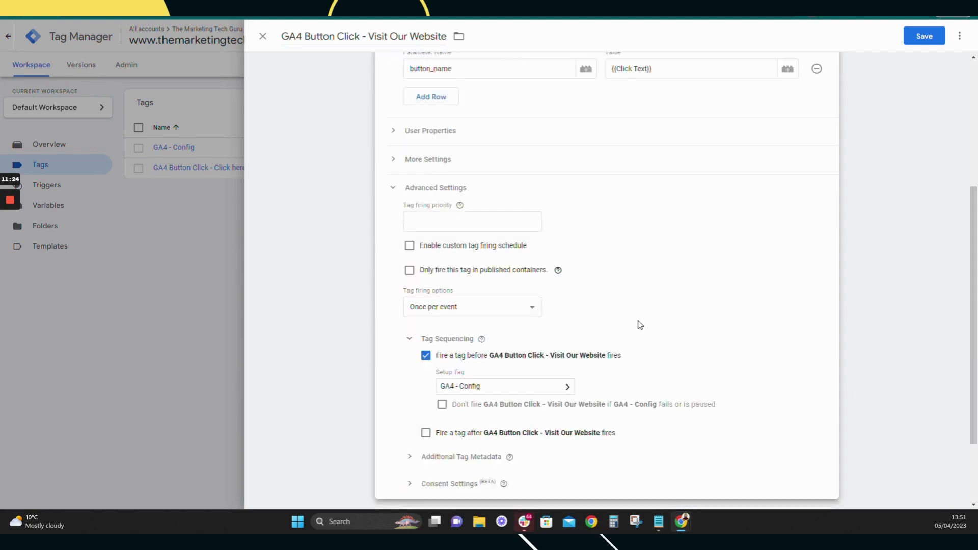
left_click(551, 466)
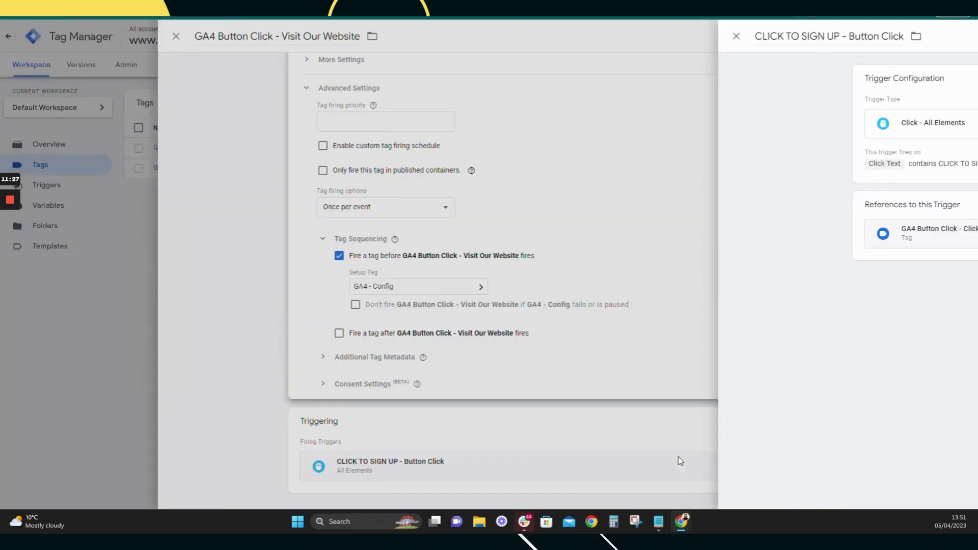
left_click(681, 461)
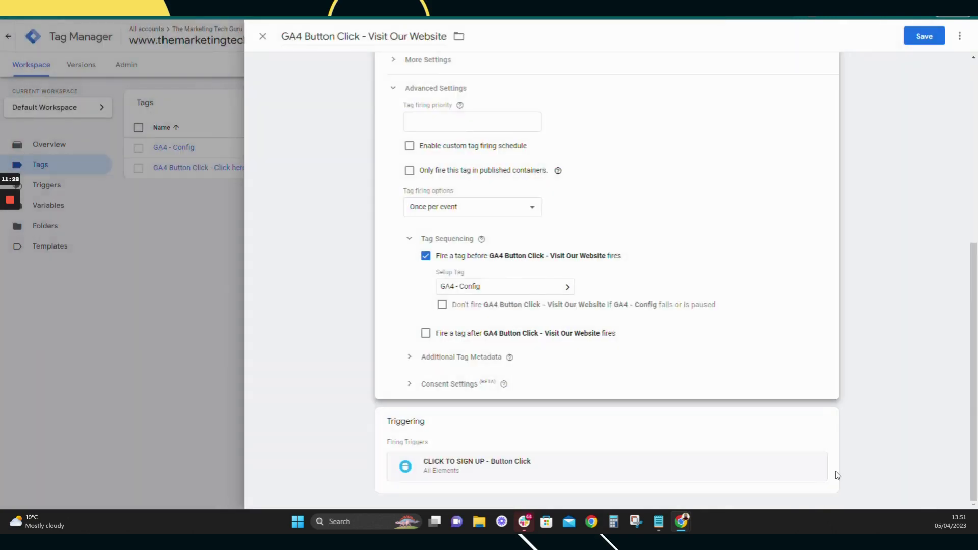
left_click(794, 433)
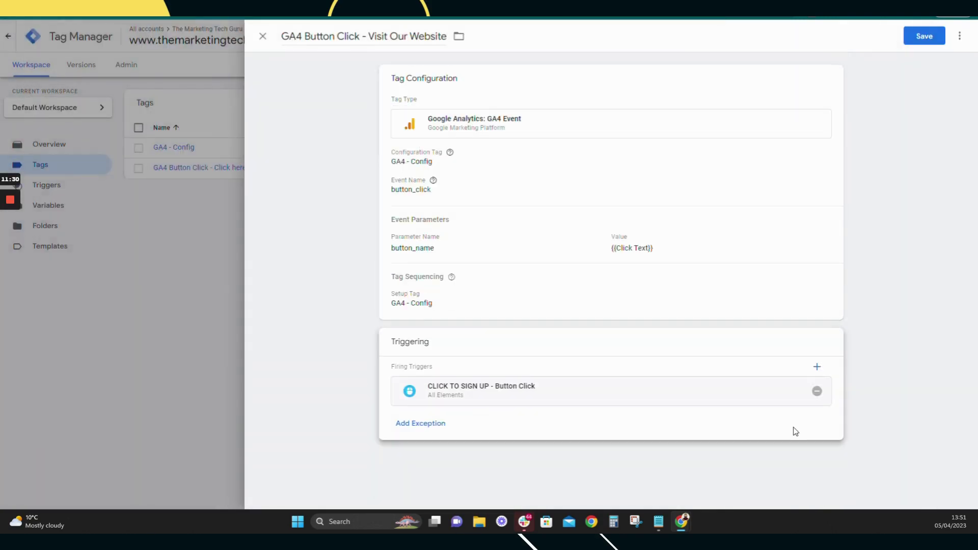
left_click(817, 391)
left_click(578, 426)
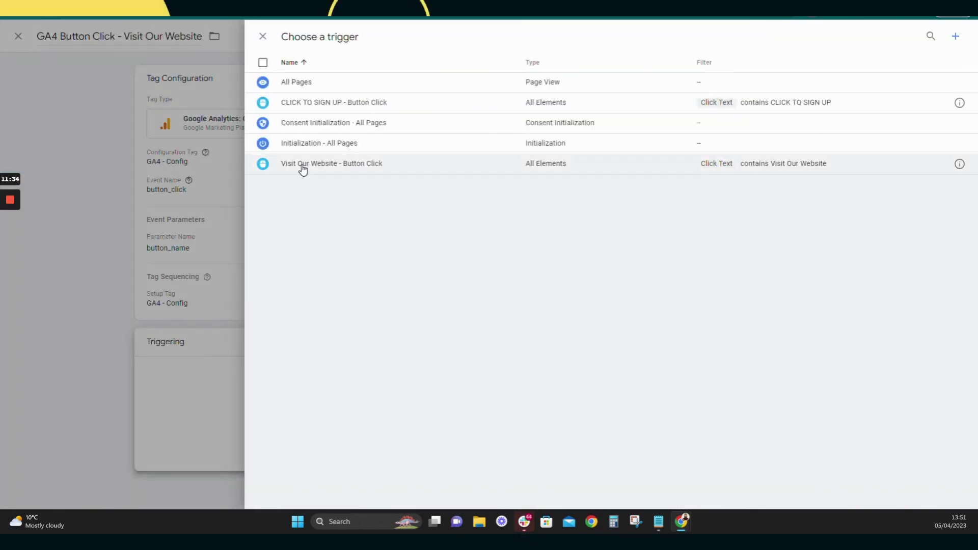
left_click(303, 169)
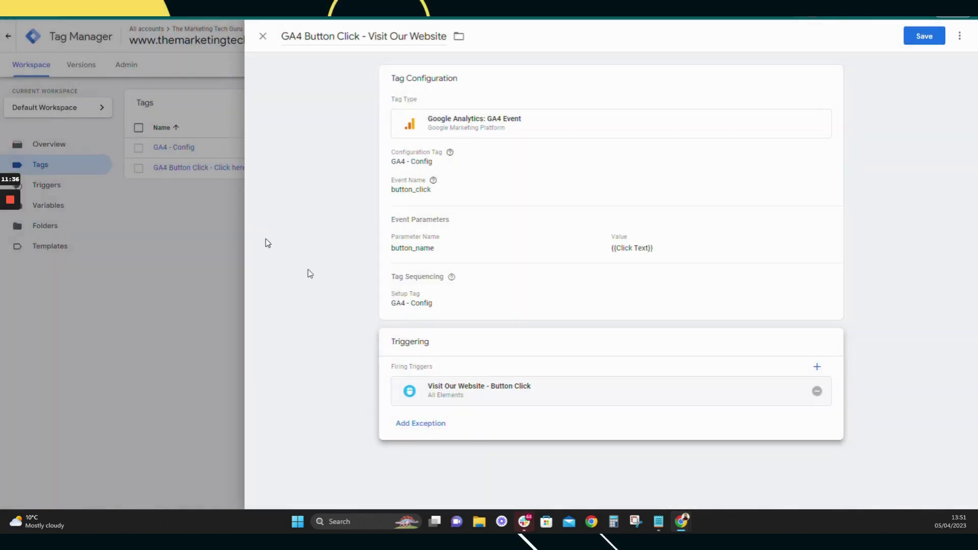
left_click(918, 36)
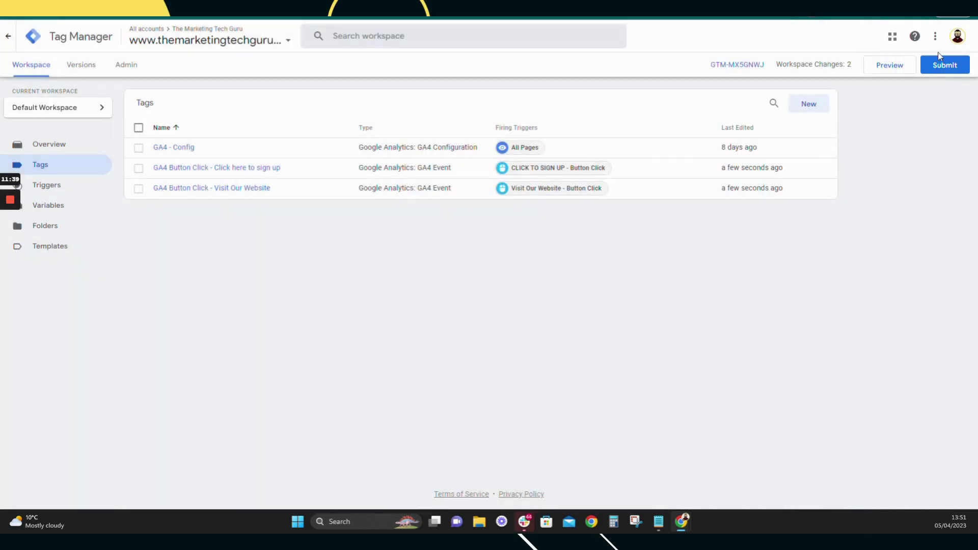
Submit and publish the two new button click tags without a version name or description, and close the version summary
left_click(942, 64)
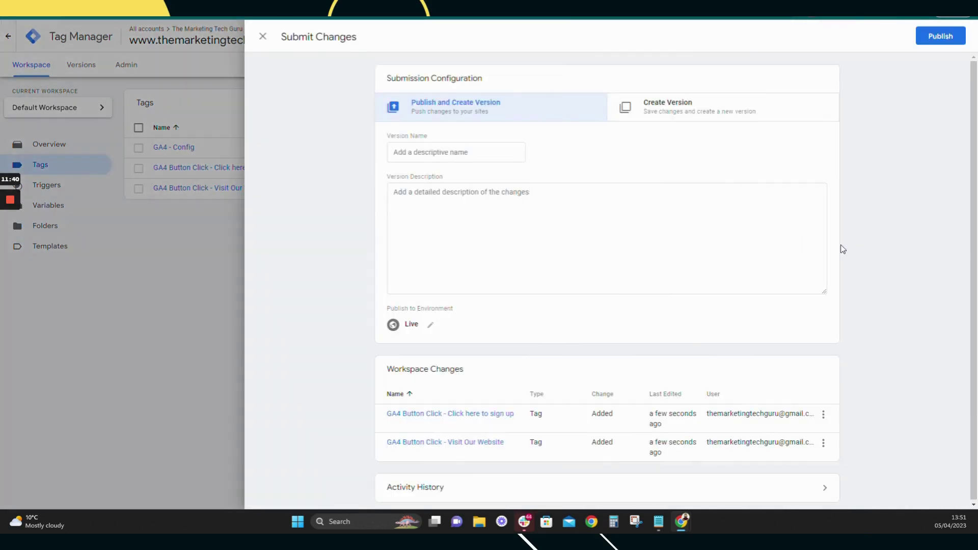
left_click(934, 43)
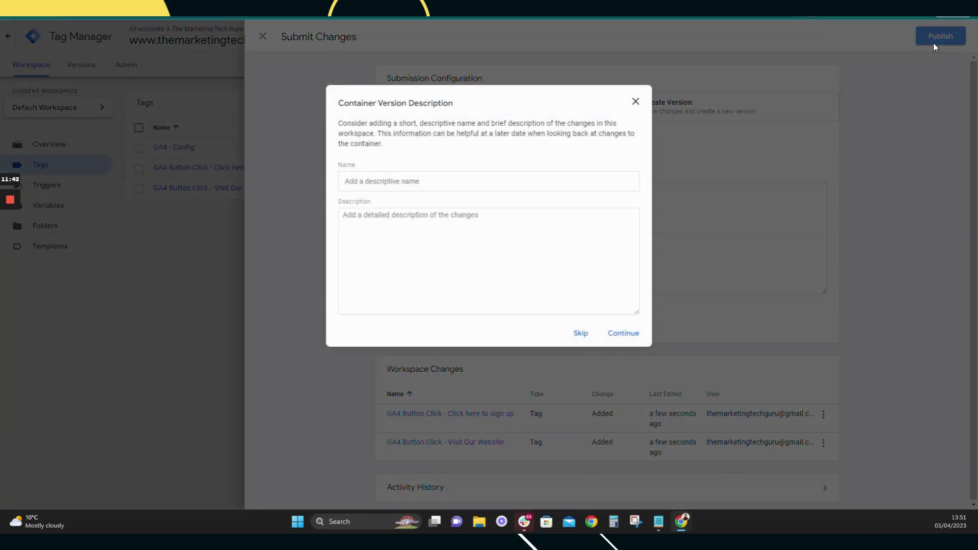
left_click(620, 337)
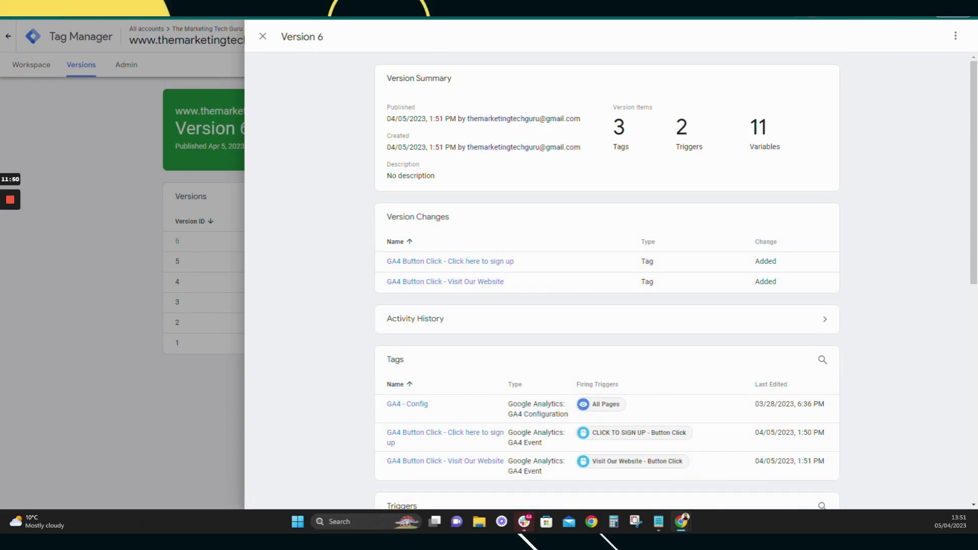
left_click(263, 36)
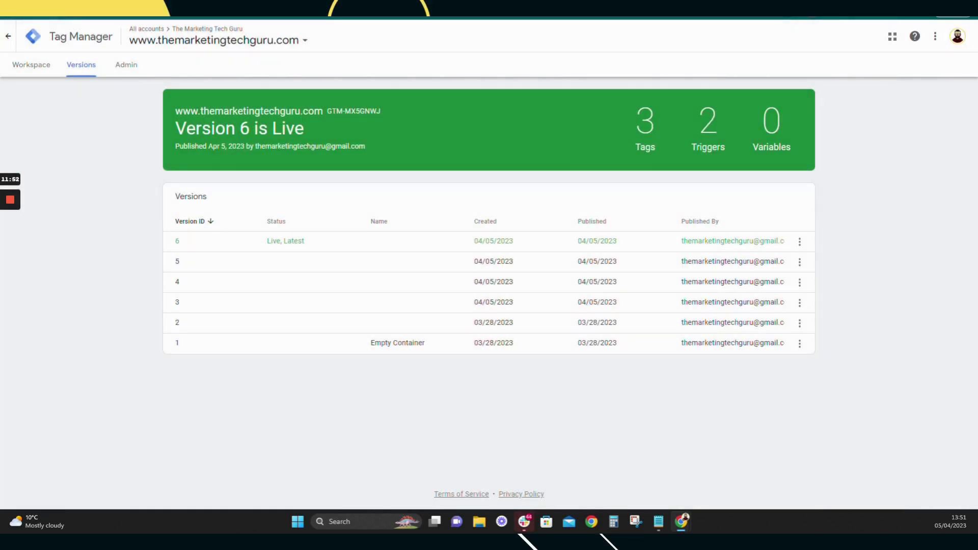
left_click(32, 64)
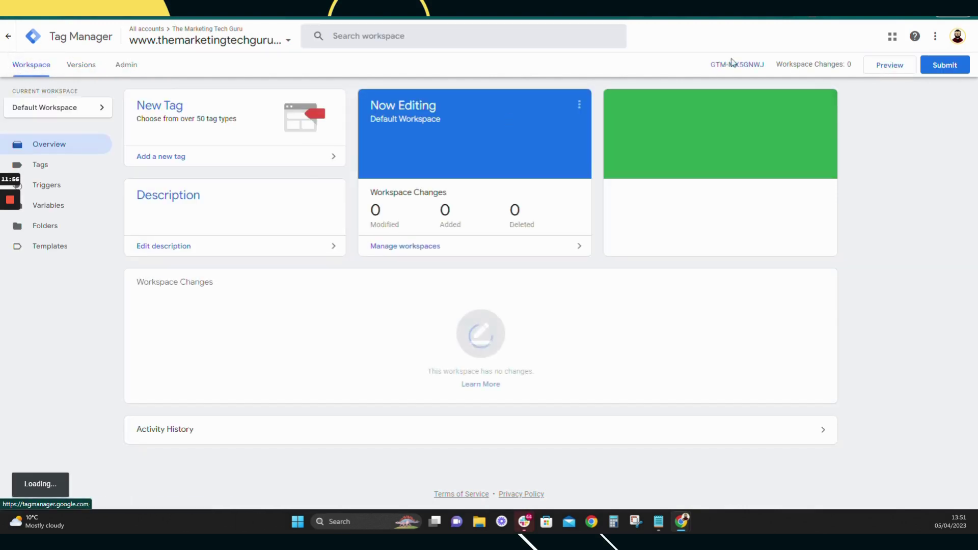
left_click(896, 67)
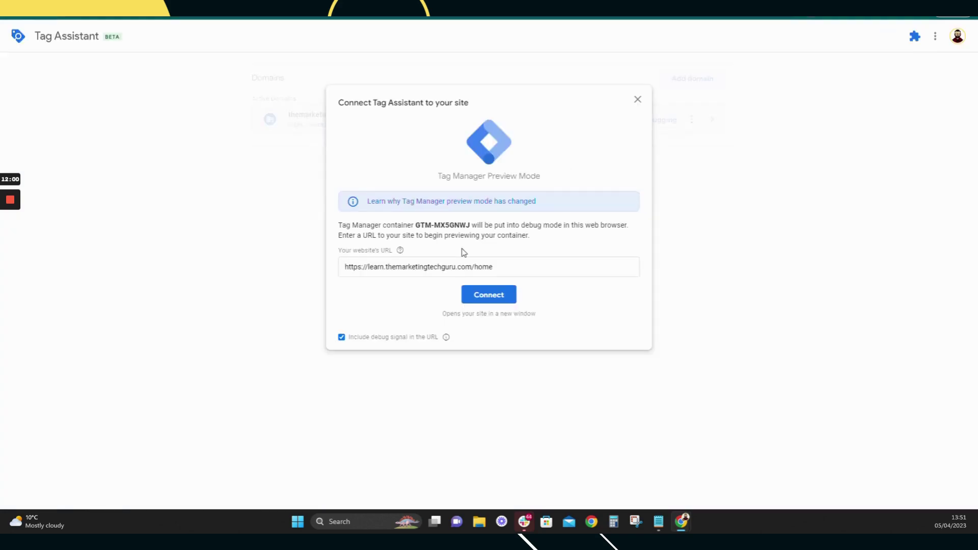
key("ctrl+w")
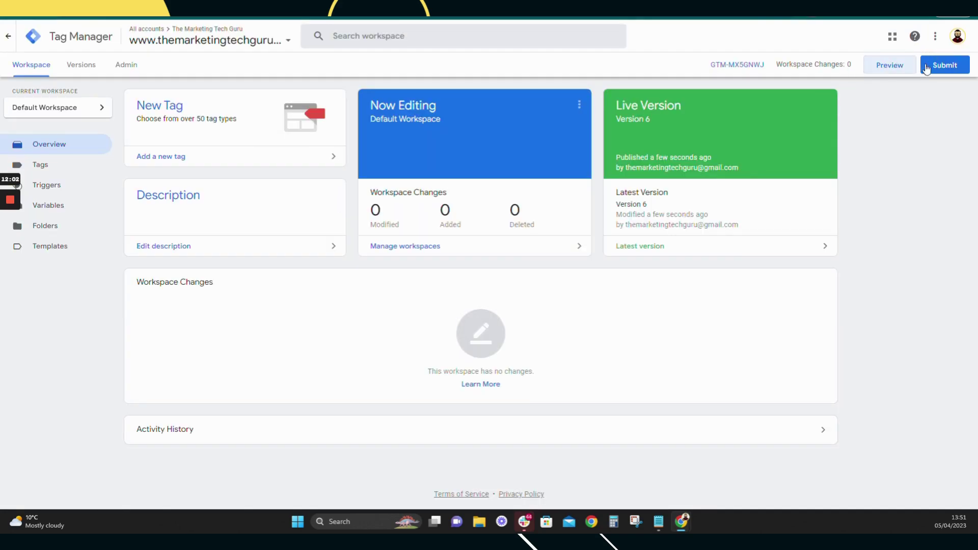
key("ctrl+Tab")
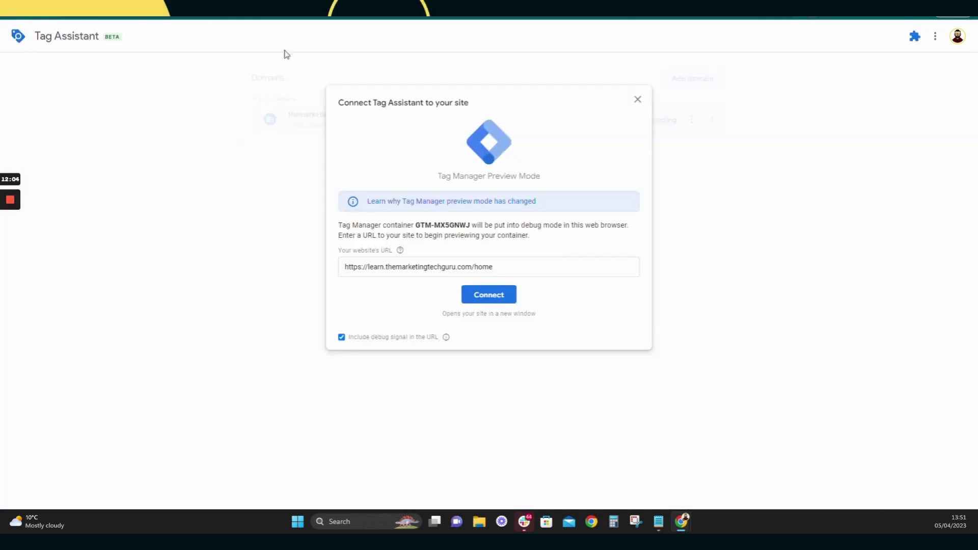
left_click(501, 297)
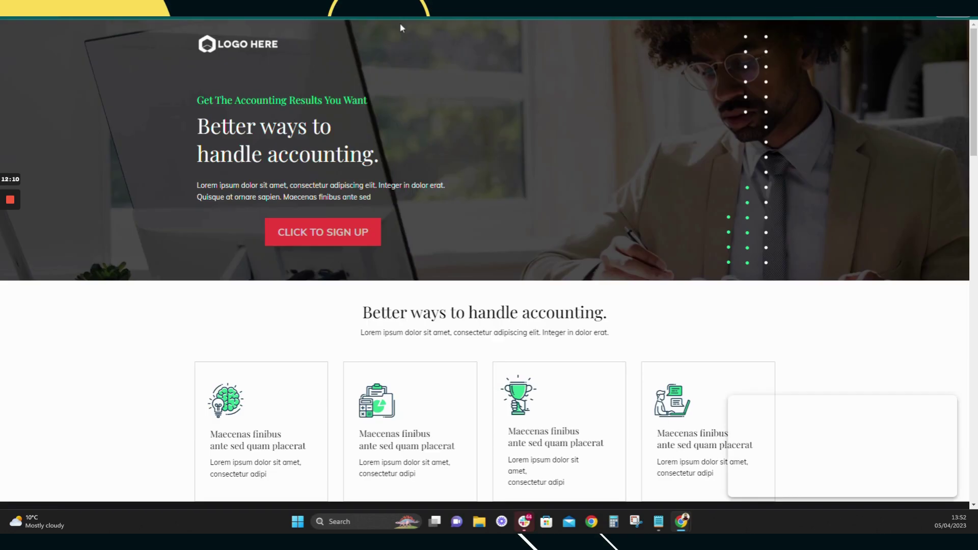
Check the Tag Assistant connection, then test the CLICK TO SIGN UP button on the funnel page
key("alt+Tab")
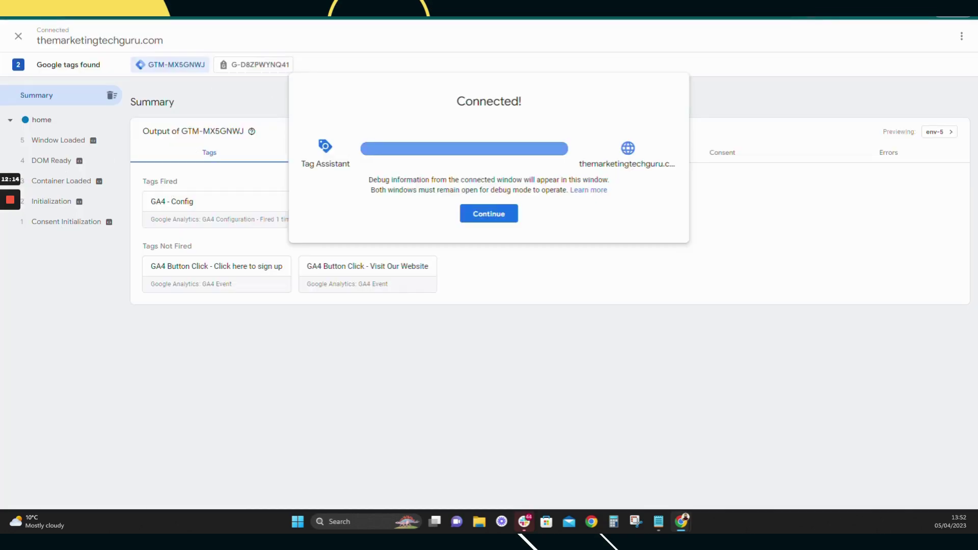
key("alt+Tab")
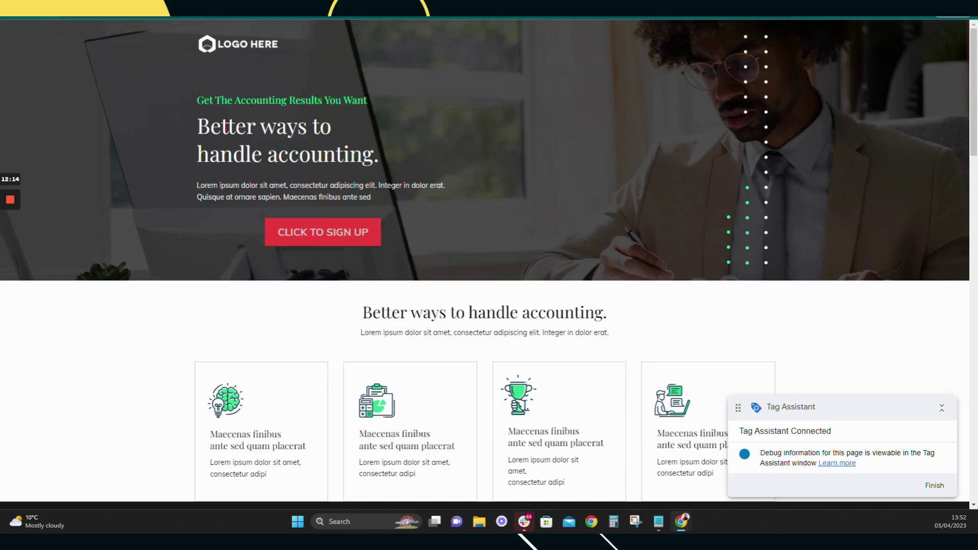
left_click(331, 233)
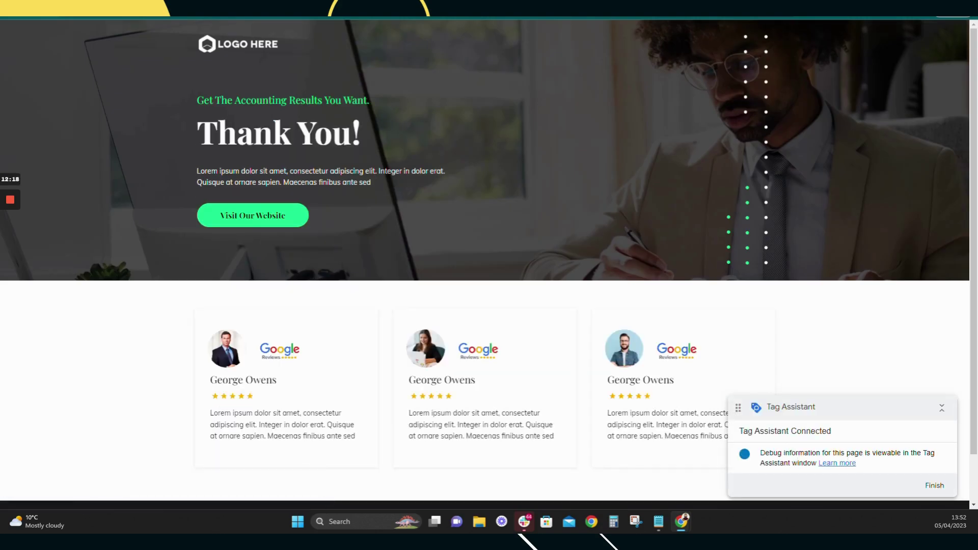
In Tag Assistant, compare the tags fired on the home page's Link Click and Click events, and inspect the Click event's variables
key("alt+Tab")
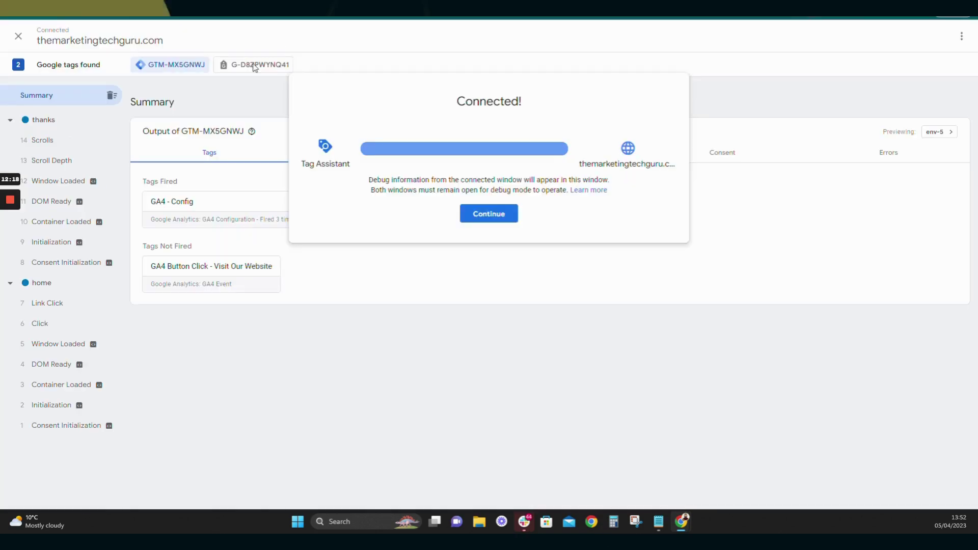
left_click(54, 305)
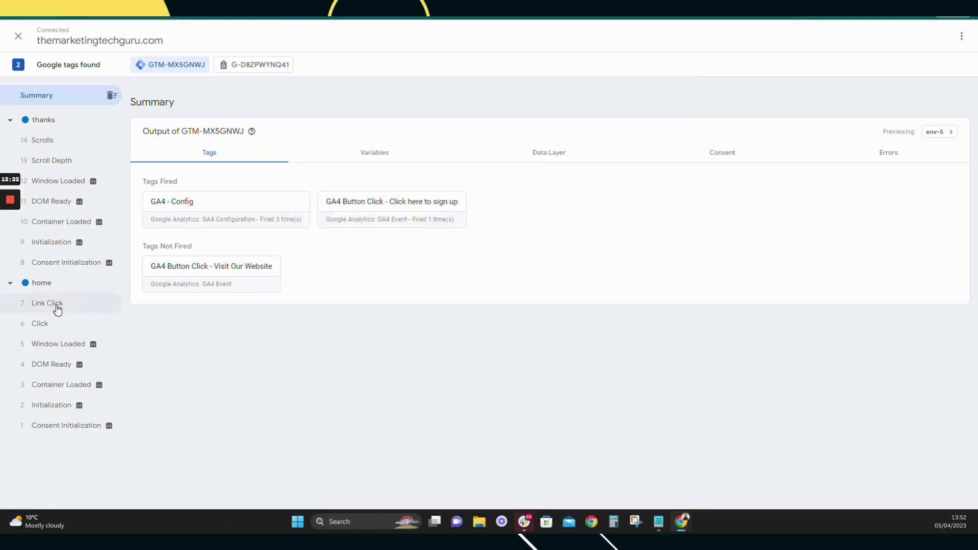
left_click(54, 305)
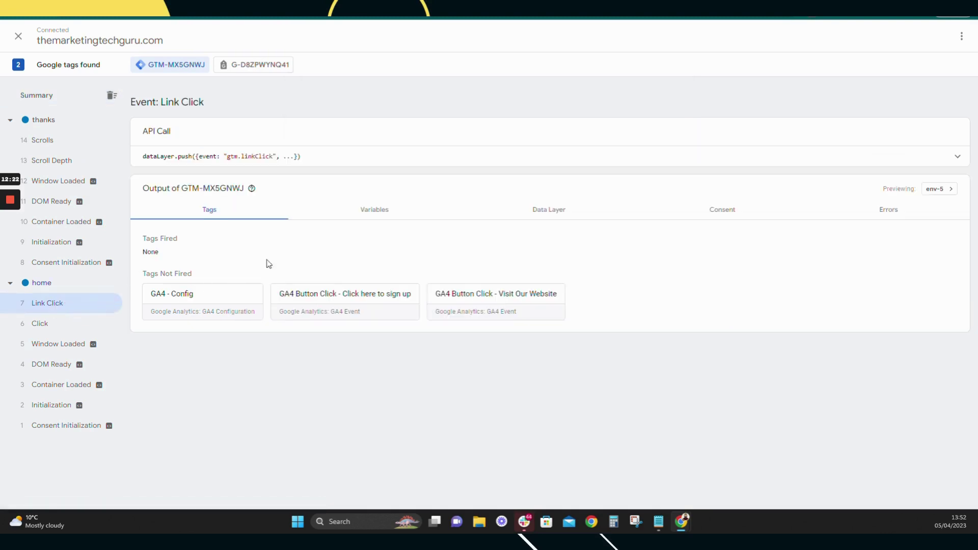
left_click(44, 329)
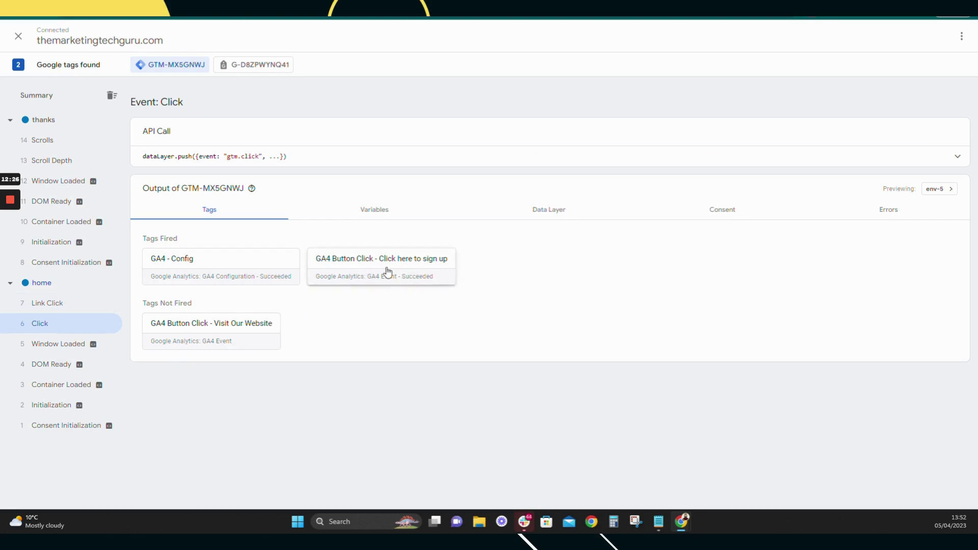
left_click(41, 304)
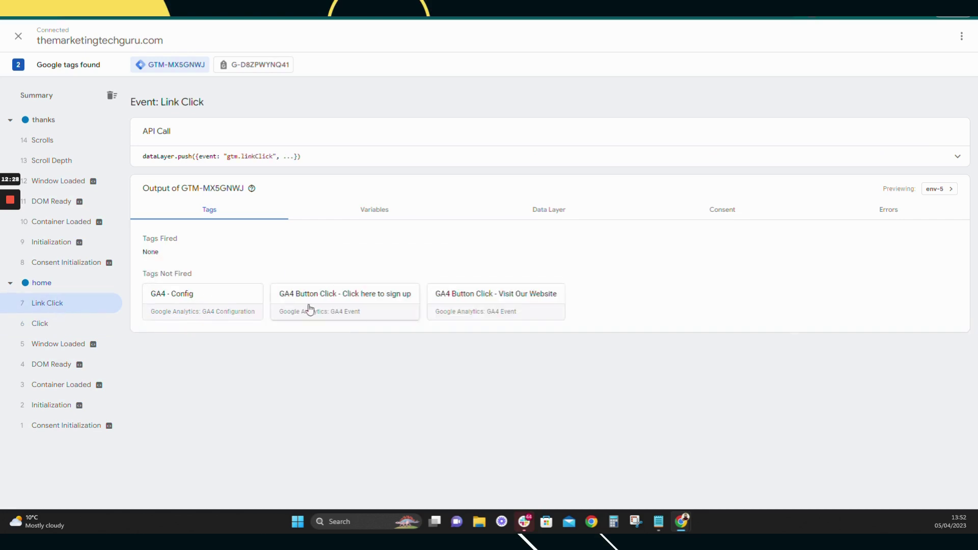
left_click(40, 325)
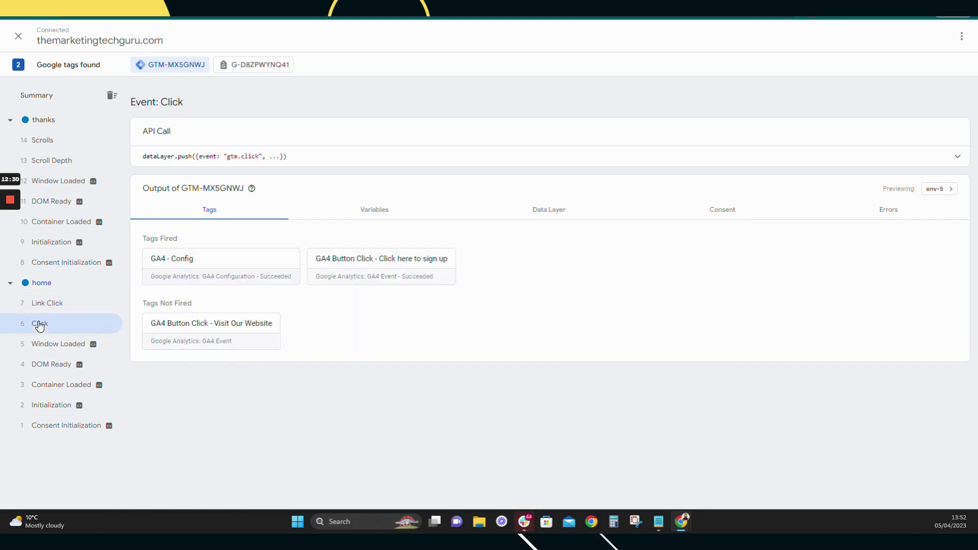
left_click(367, 209)
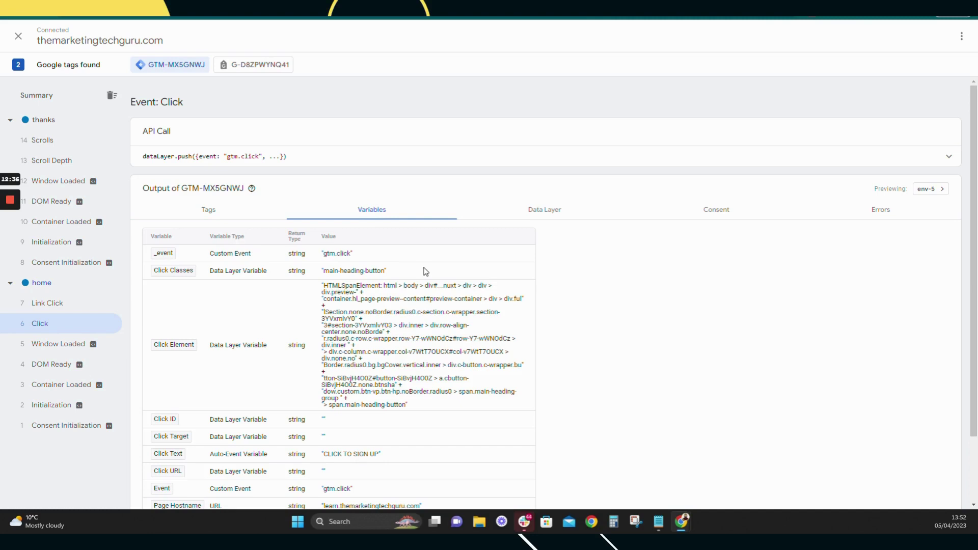
left_click(210, 211)
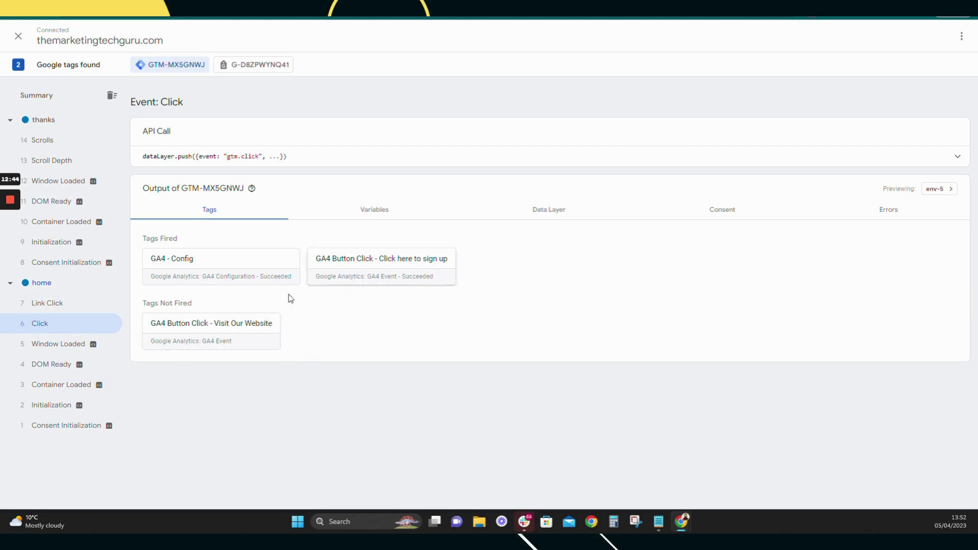
Test the Visit Our Website button on the thank-you page and check the tags for its Click and Link Click events in Tag Assistant
key("alt+Tab")
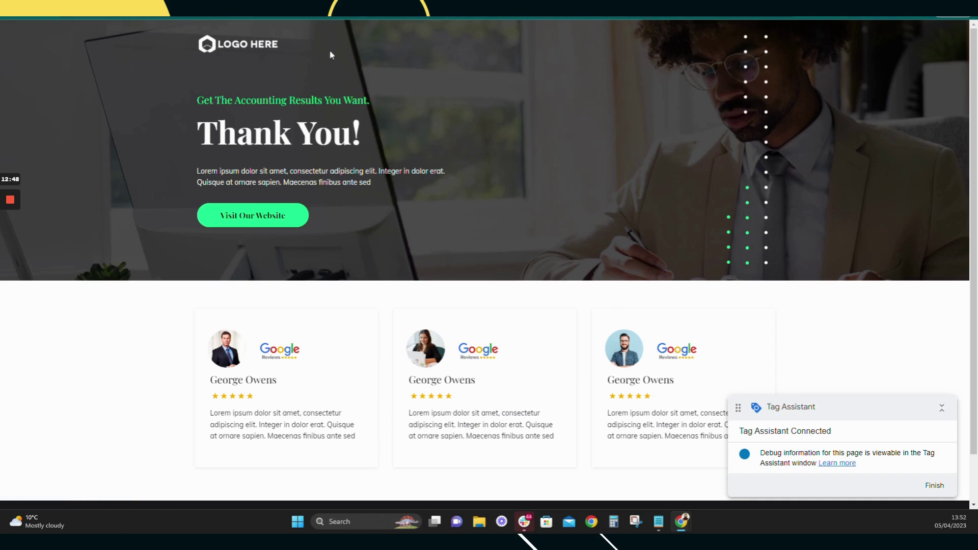
left_click(259, 221)
key("alt+Tab")
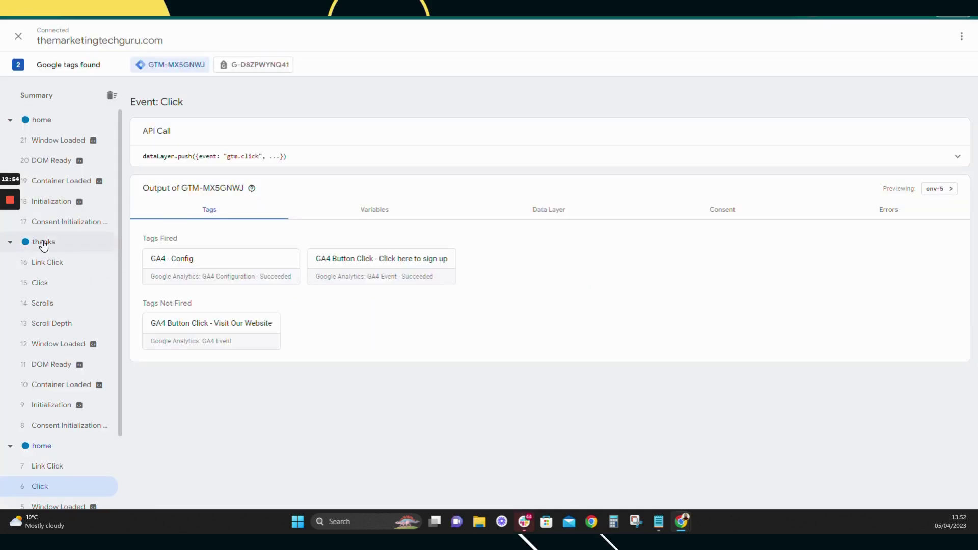
left_click(40, 283)
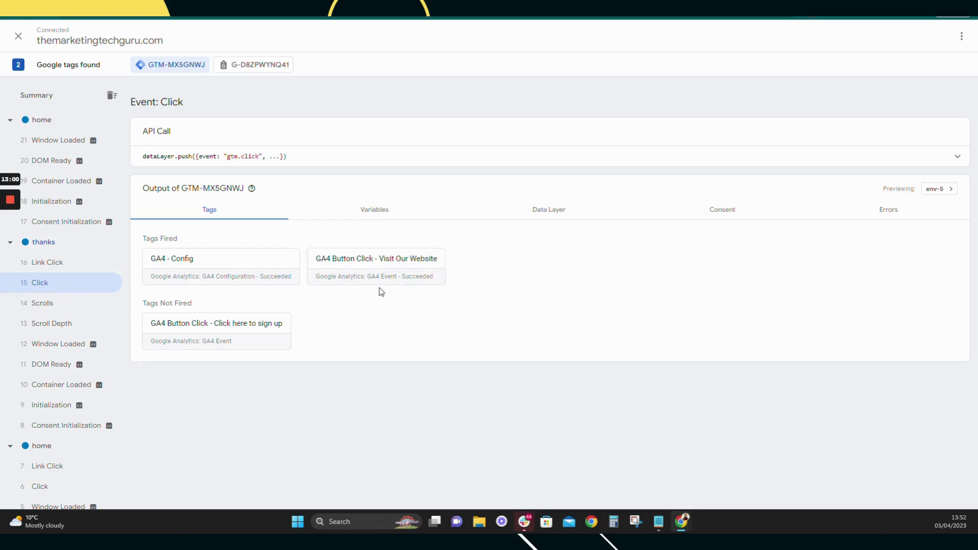
left_click(46, 263)
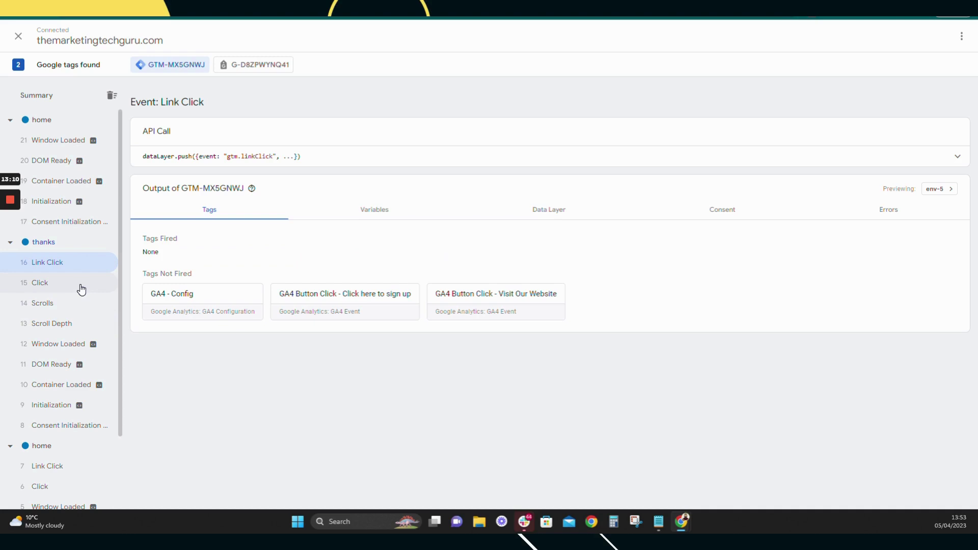
Switch to Google Analytics, dismiss the Admin Settings tour and open the Realtime report
key("ctrl+Tab")
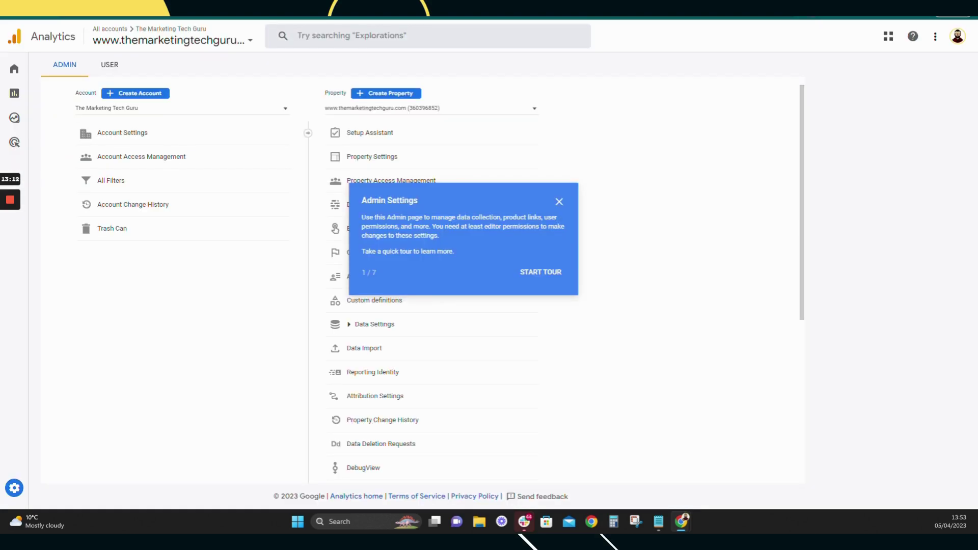
left_click(560, 204)
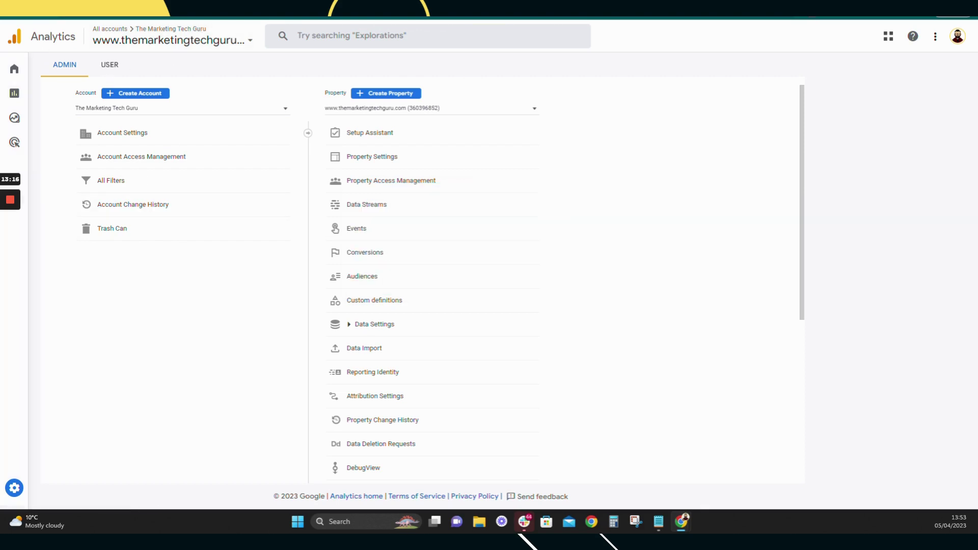
mouse_move(44, 70)
mouse_move(10, 243)
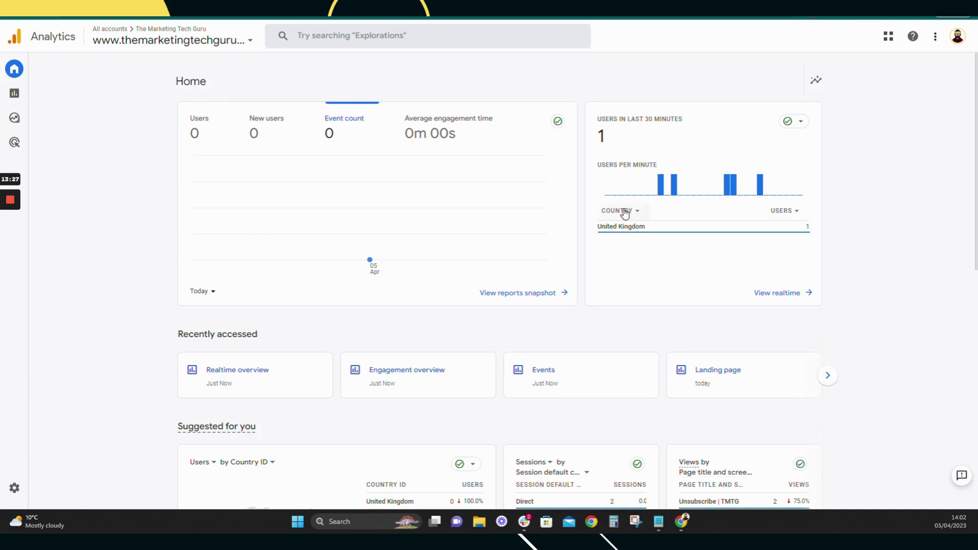
mouse_move(61, 78)
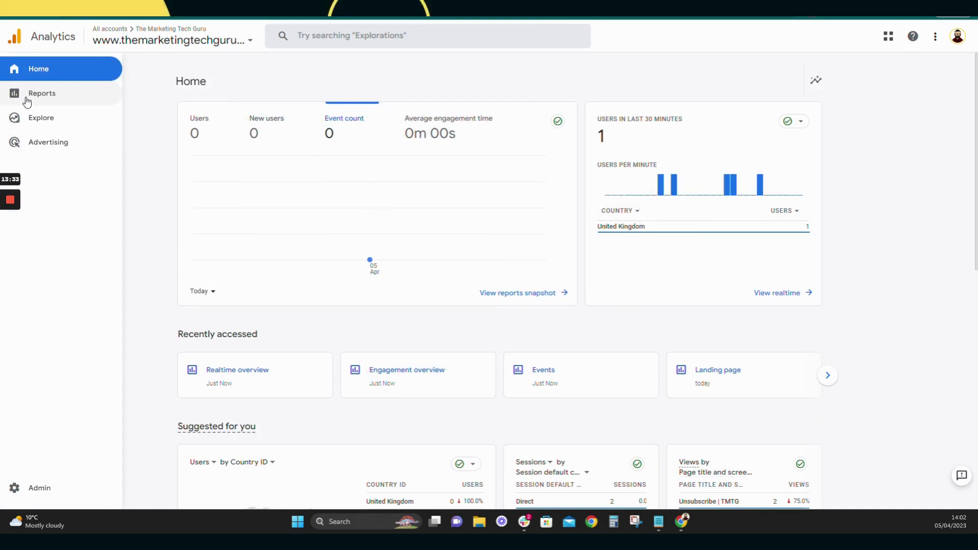
left_click(27, 101)
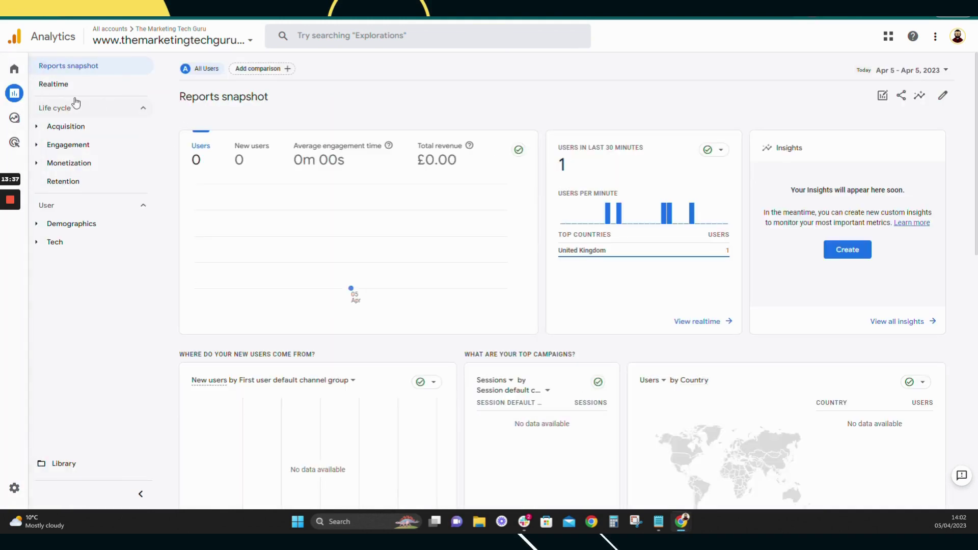
left_click(62, 85)
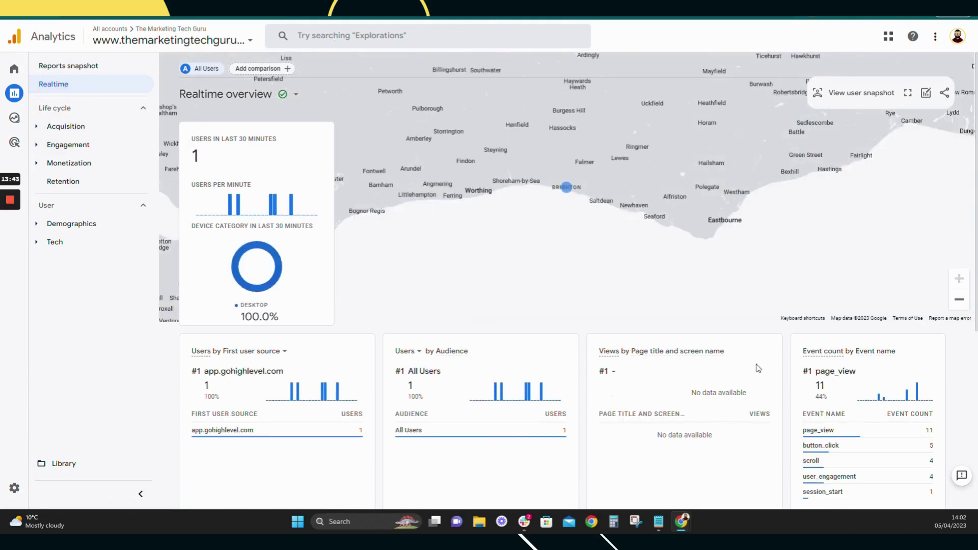
Drill into the button_click event under Event count by Event name and examine the values of its button_name parameter
scroll(377, 273, "down", 3)
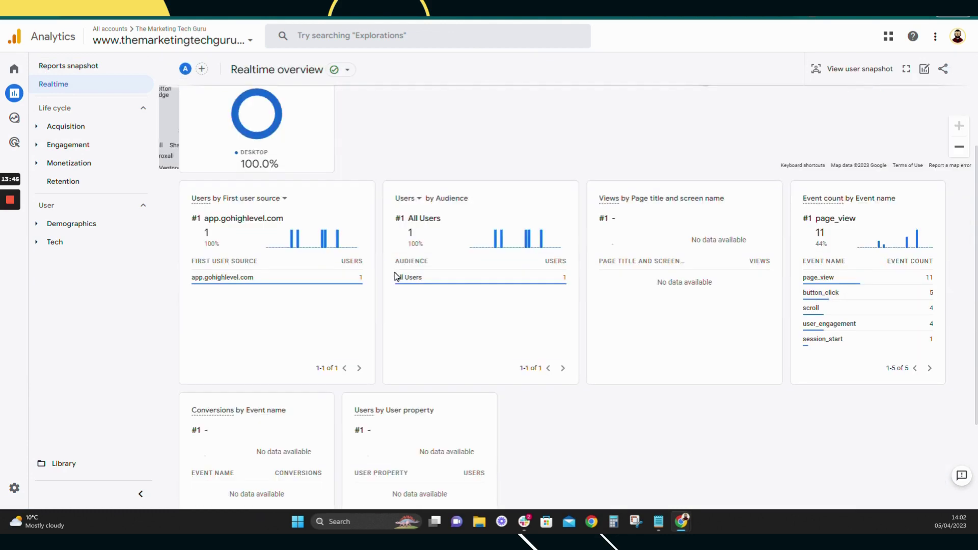
scroll(189, 262, "down", 1)
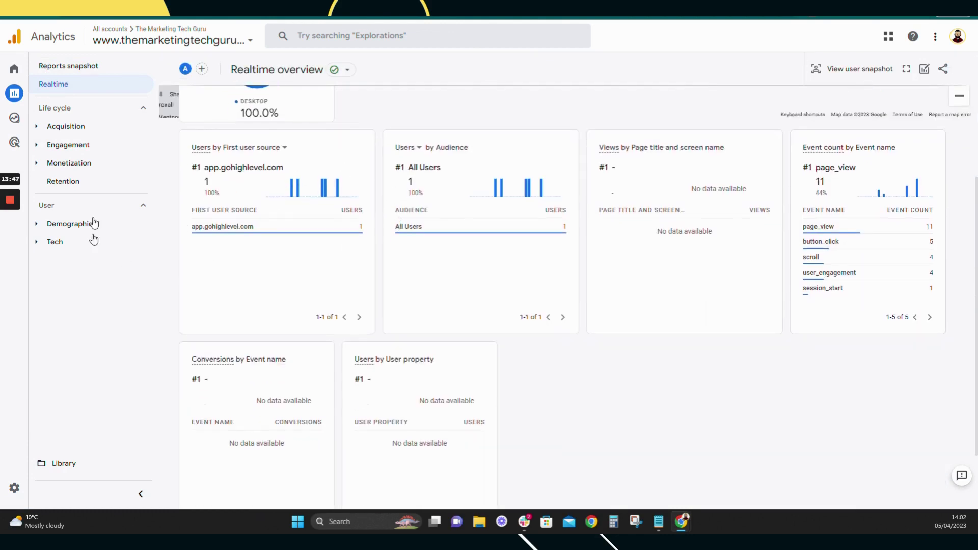
mouse_move(263, 227)
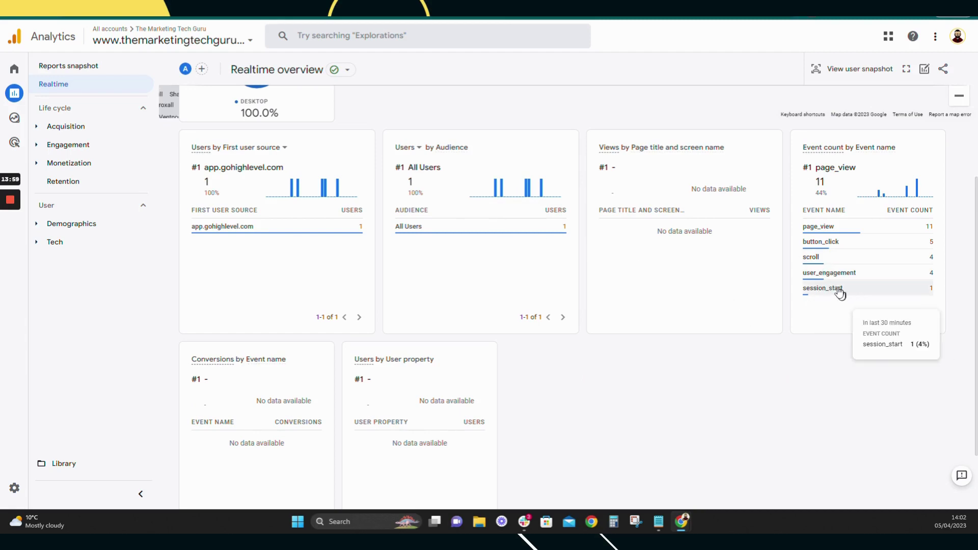
mouse_move(808, 277)
mouse_move(812, 234)
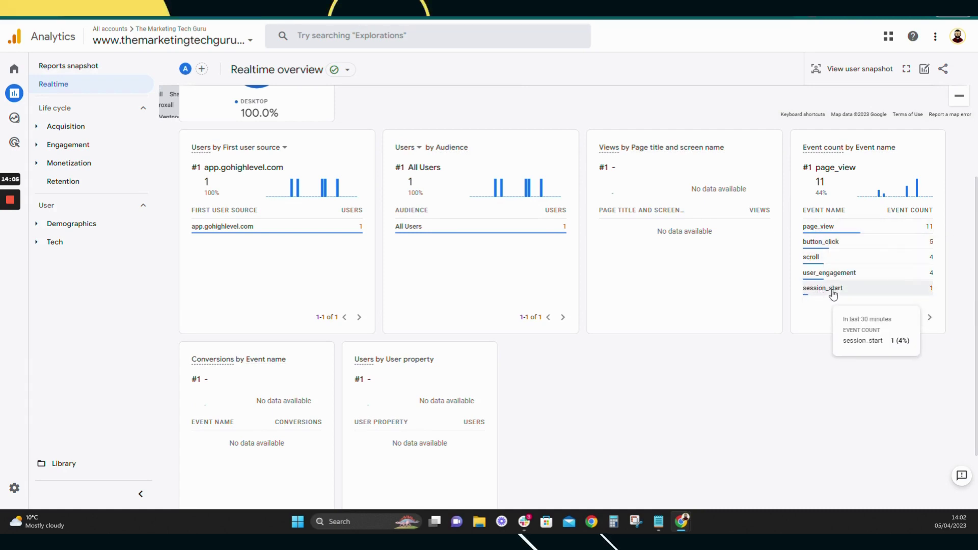
mouse_move(841, 252)
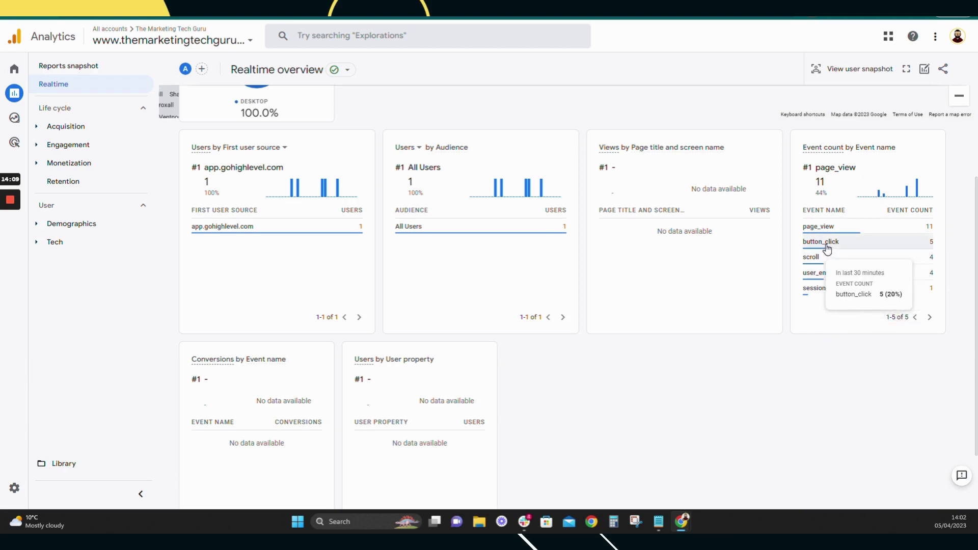
left_click(827, 247)
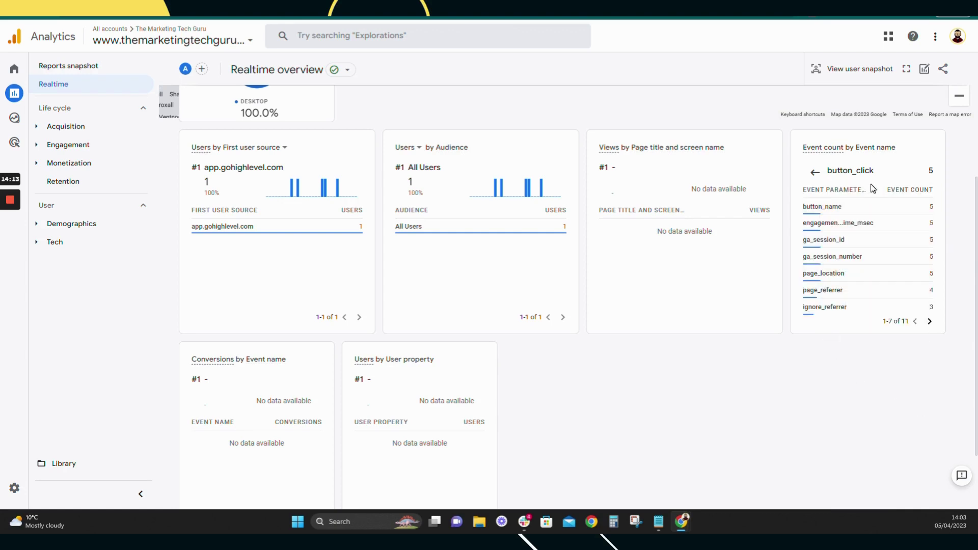
mouse_move(834, 211)
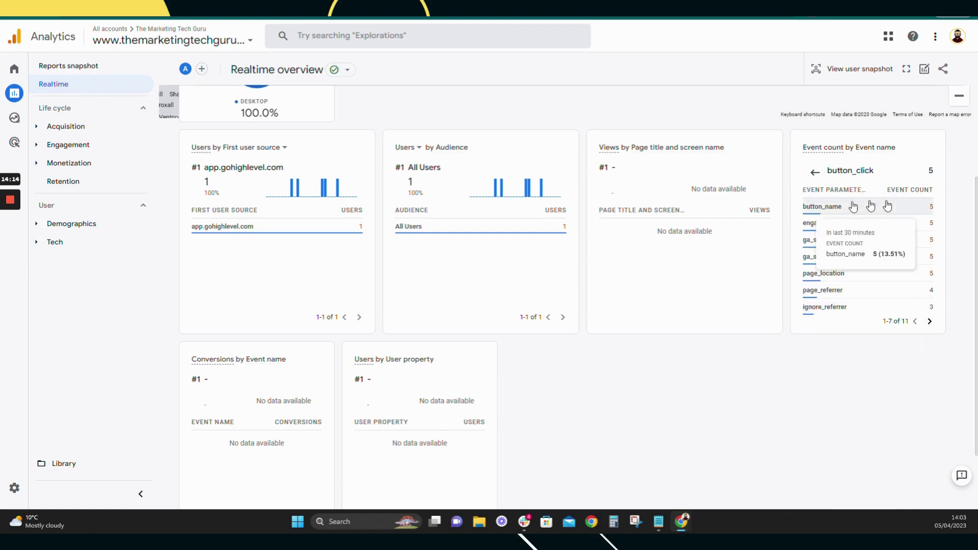
left_click(822, 213)
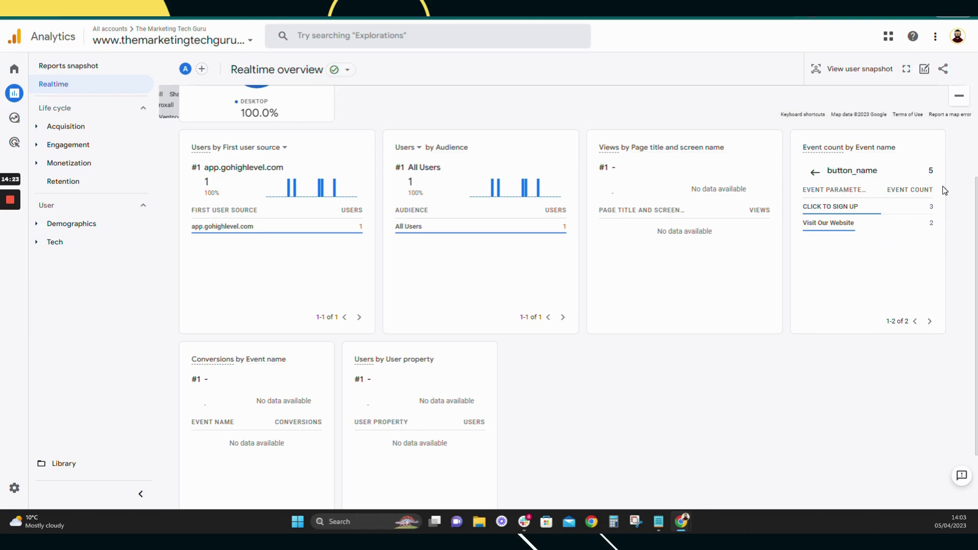
scroll(946, 232, "up", 3)
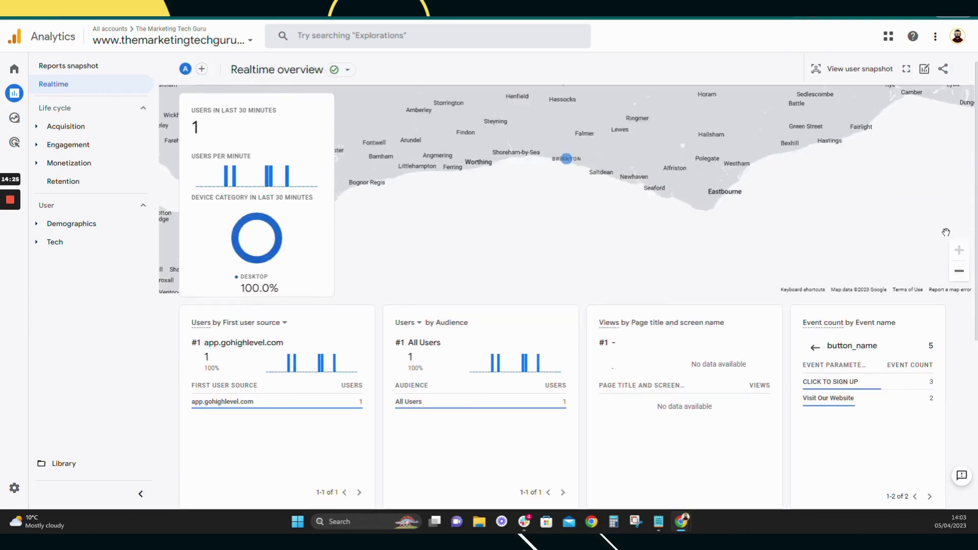
scroll(946, 232, "down", 3)
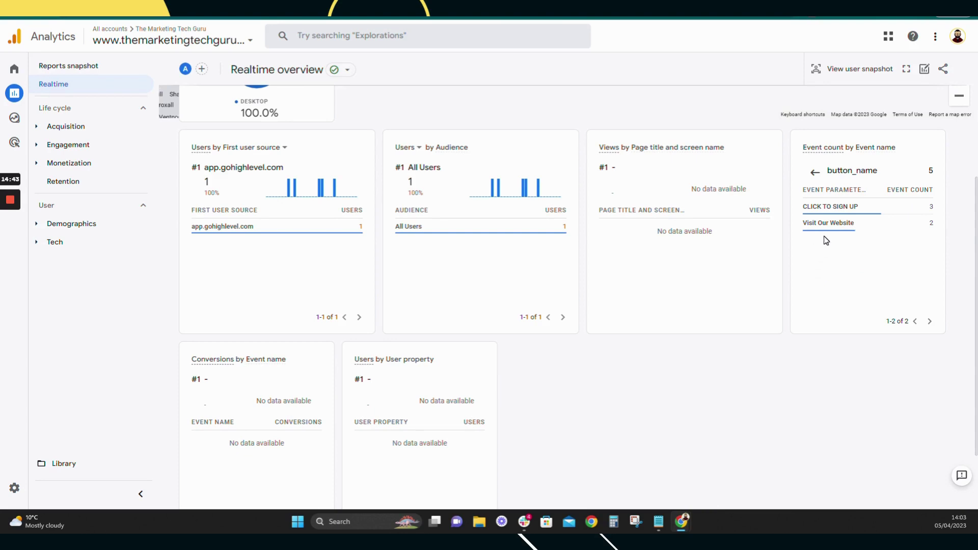
scroll(676, 312, "up", 4)
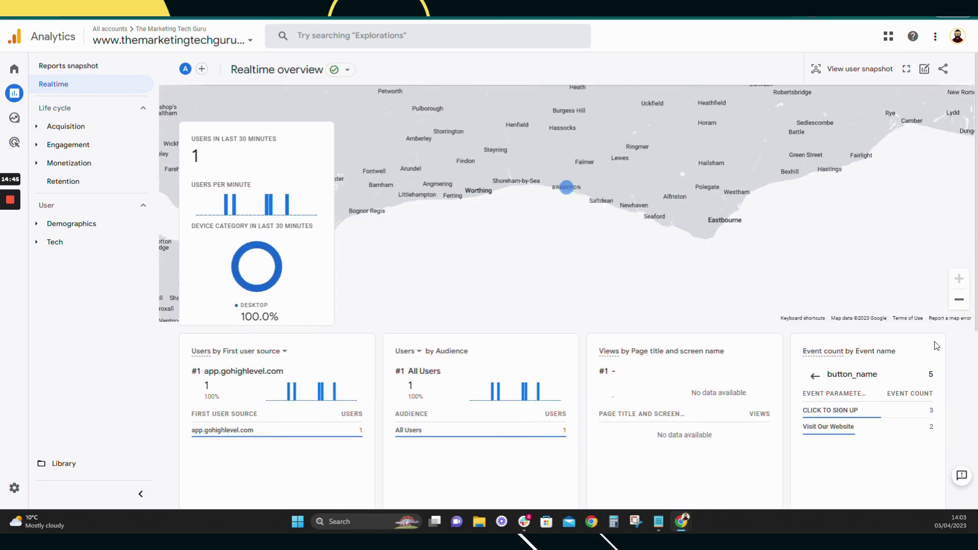
scroll(894, 372, "down", 4)
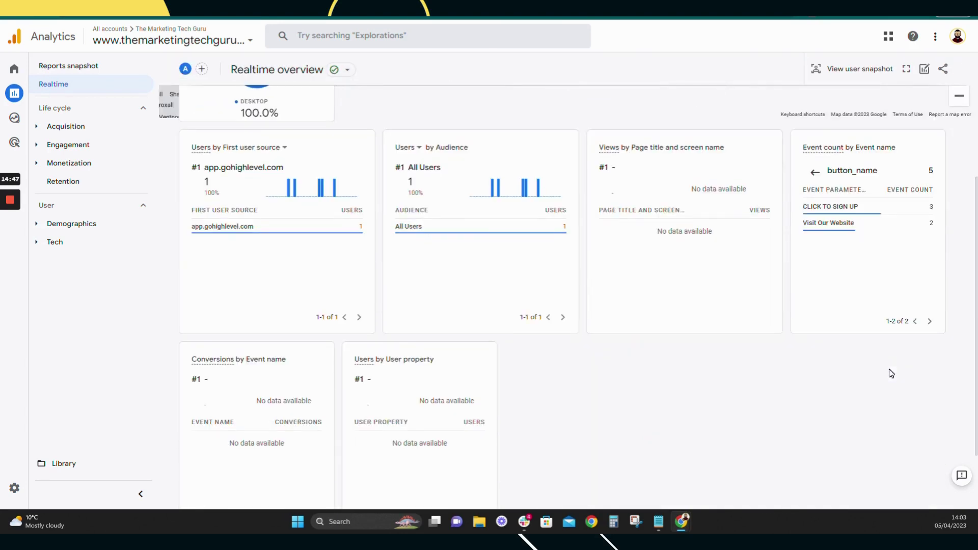